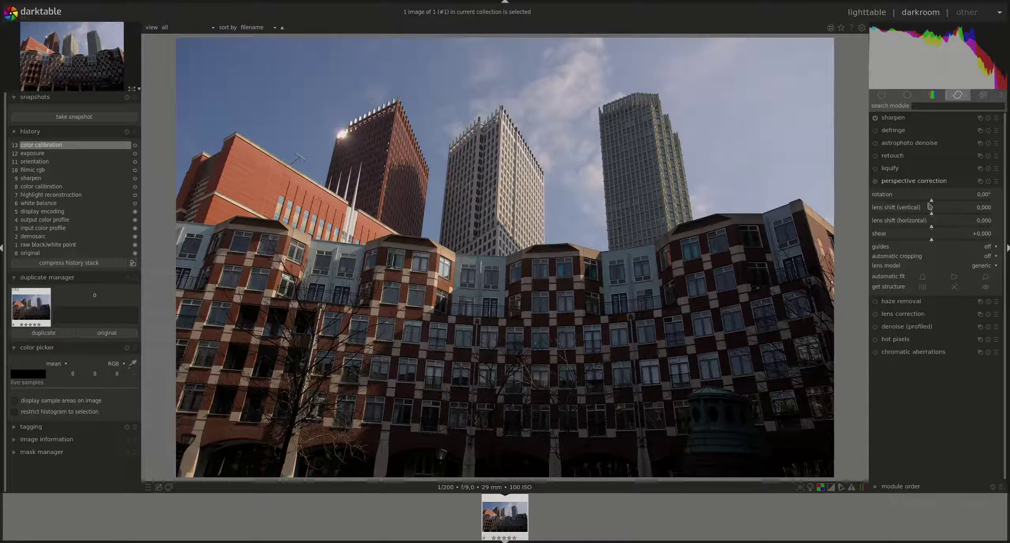
Step: Move the perspective correction rotation slider down, then back up until it reads 2.10°
scroll(918, 201, "down", 1)
scroll(918, 201, "down", 4)
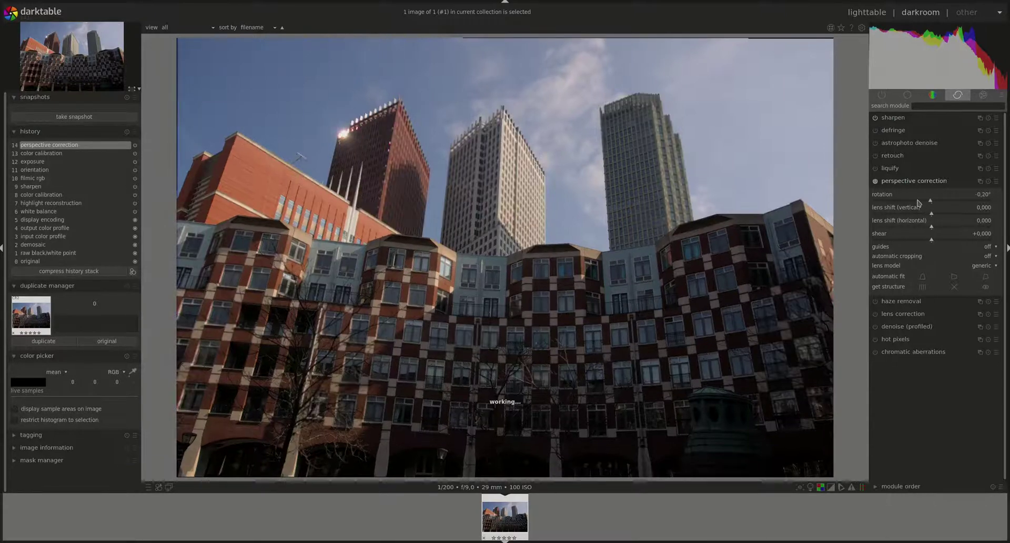
scroll(915, 202, "down", 6)
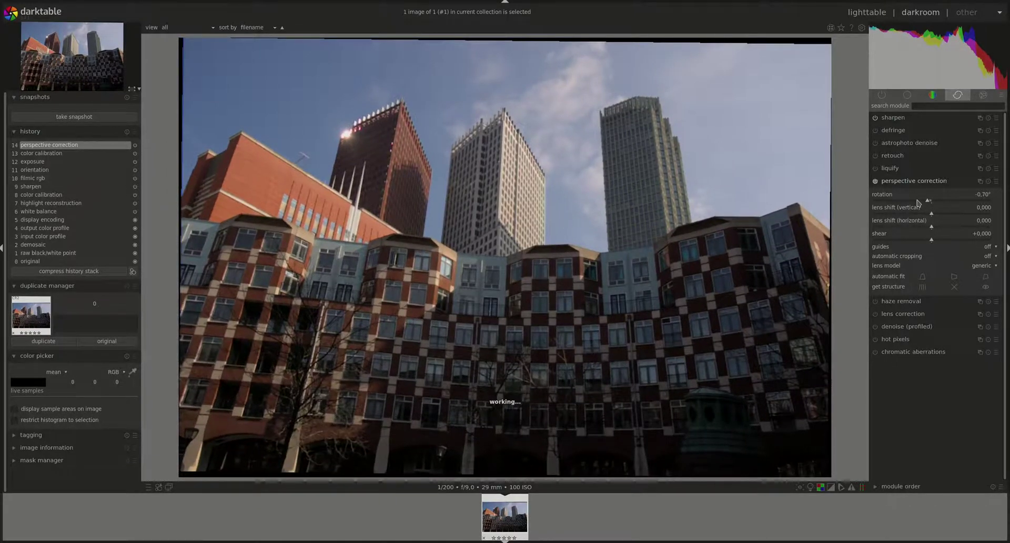
scroll(907, 202, "down", 1)
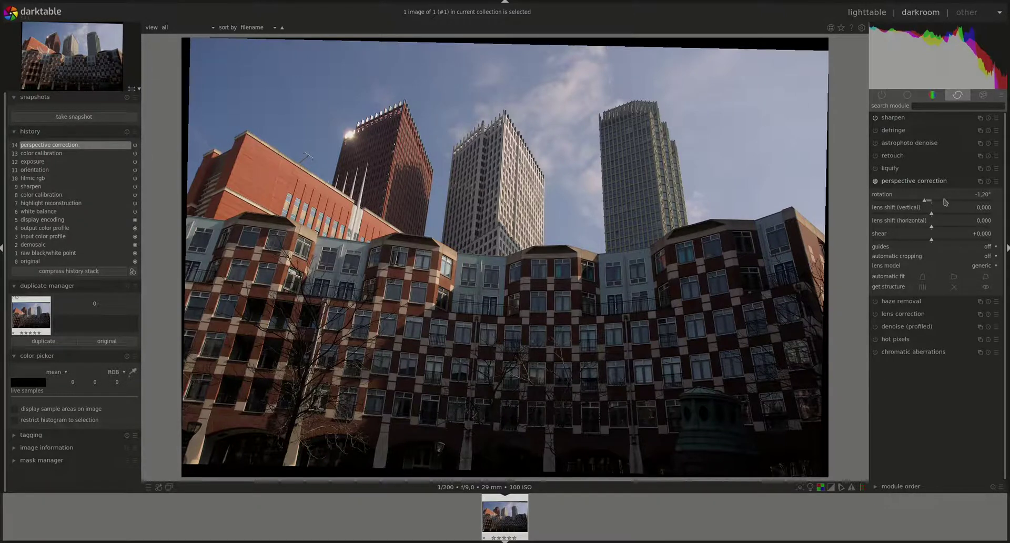
scroll(956, 204, "up", 5)
scroll(955, 204, "up", 14)
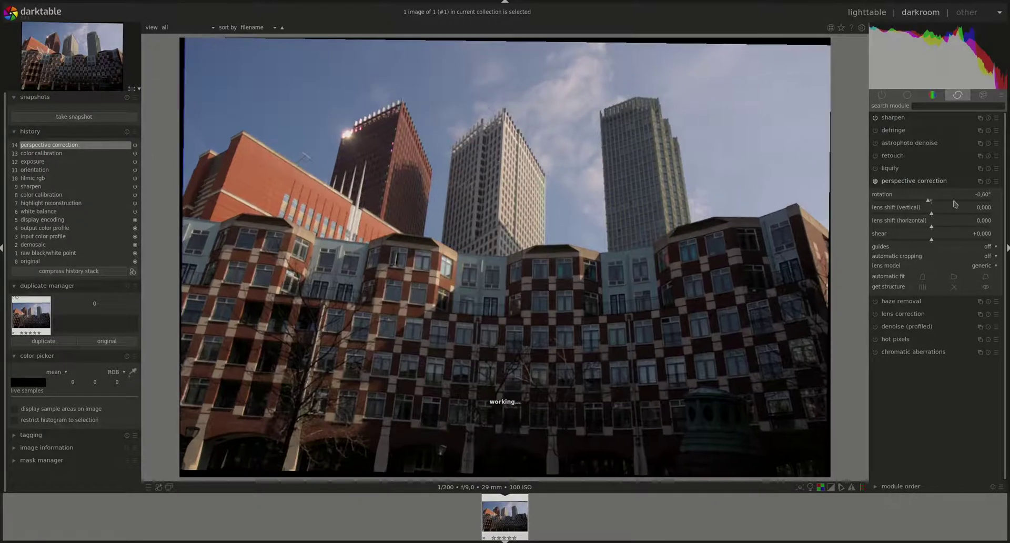
scroll(956, 204, "up", 10)
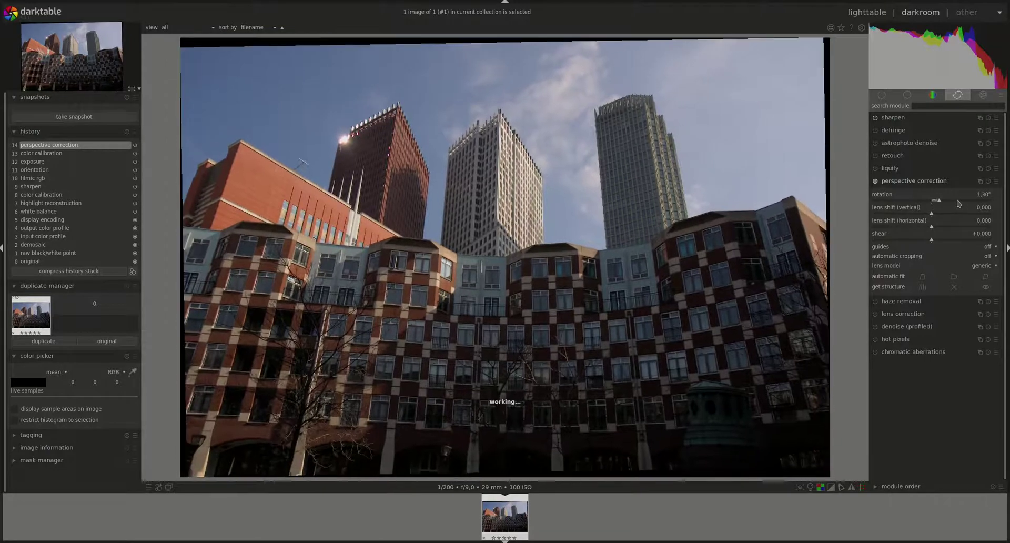
scroll(958, 204, "up", 4)
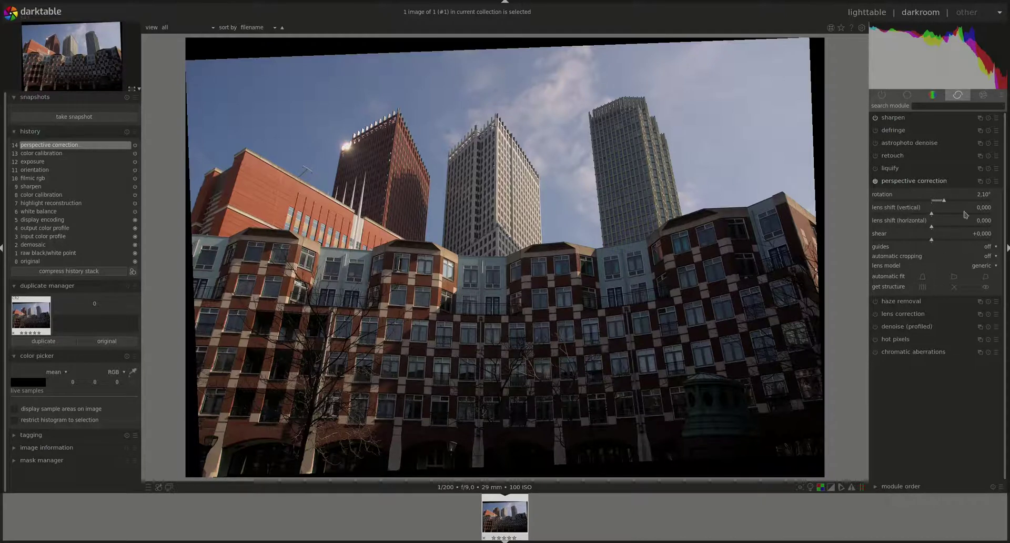
Step: Reset rotation to 0.00° and set lens shift to -0.120 vertical and 0.020 horizontal
double_click(984, 200)
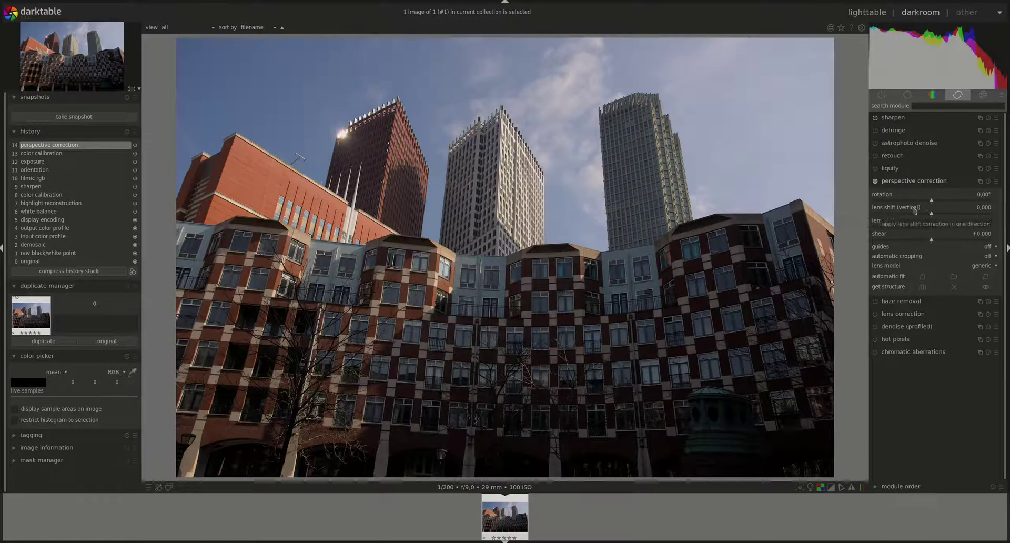
scroll(915, 210, "down", 1)
scroll(907, 213, "down", 8)
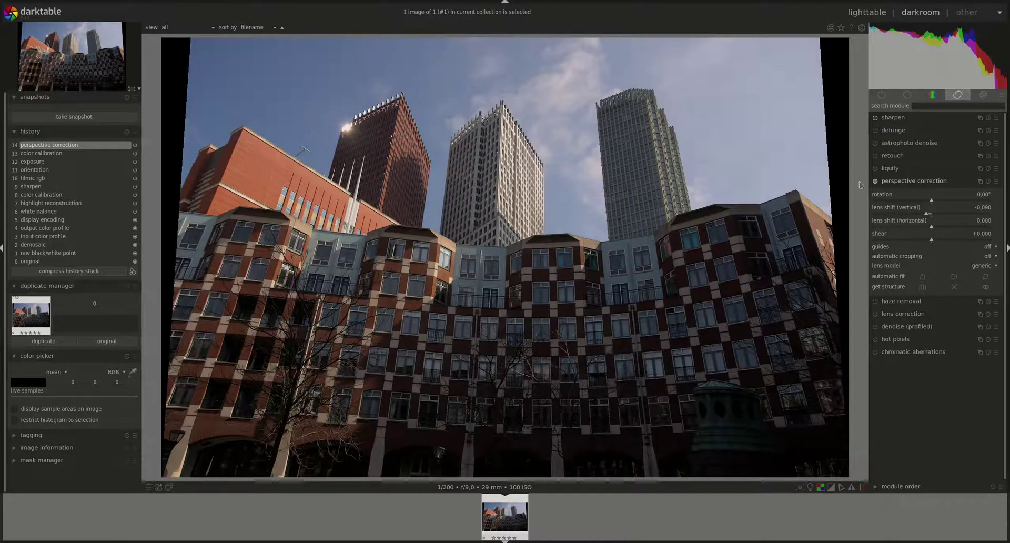
scroll(904, 212, "down", 6)
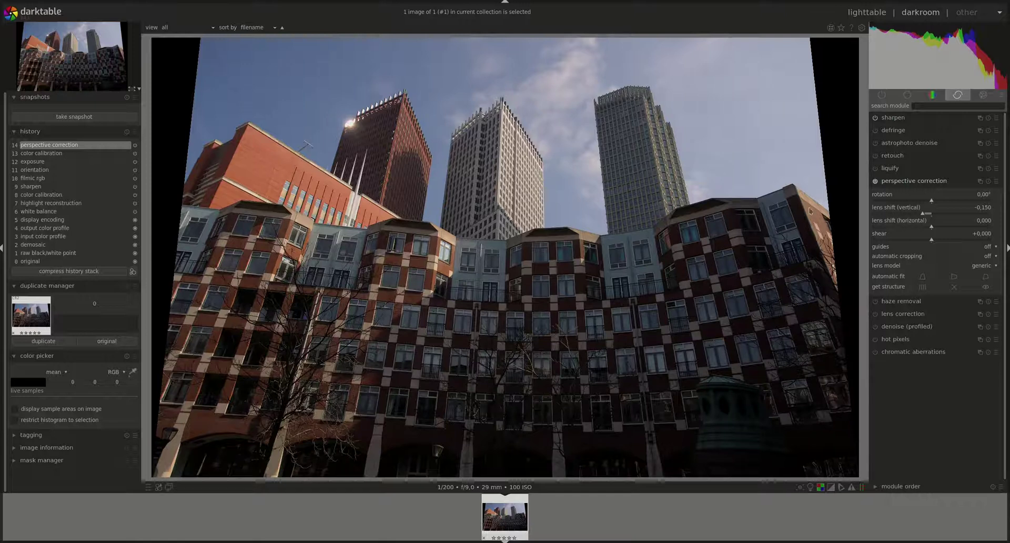
scroll(972, 220, "up", 2)
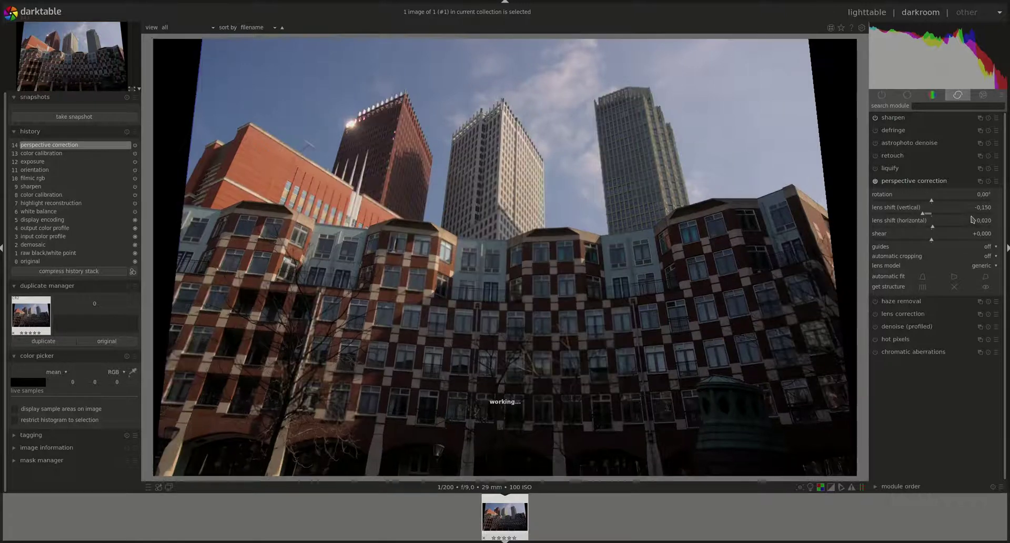
scroll(972, 220, "up", 3)
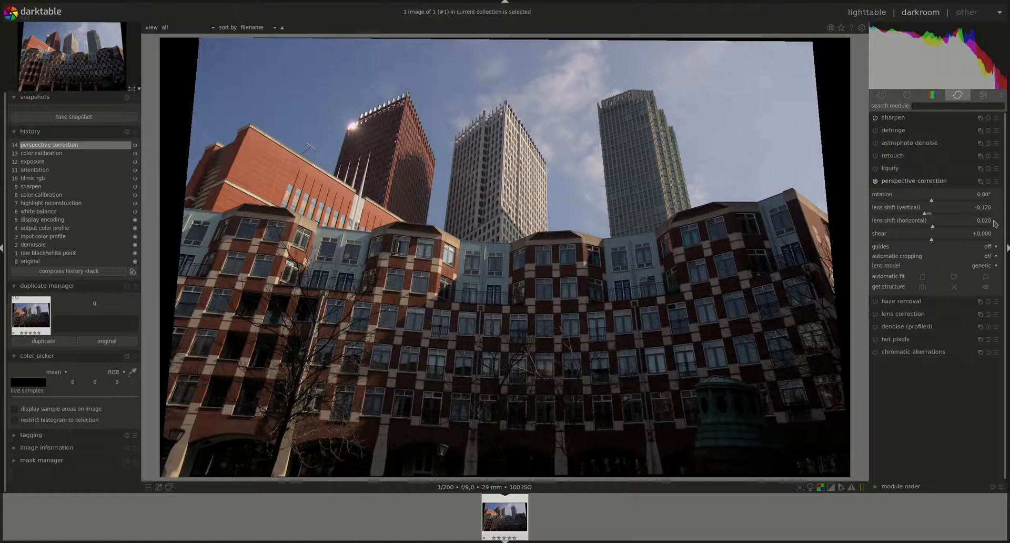
Step: Zero the horizontal lens shift, raise vertical shift to 0.270, then set horizontal to -0.060
double_click(985, 223)
scroll(948, 214, "up", 1)
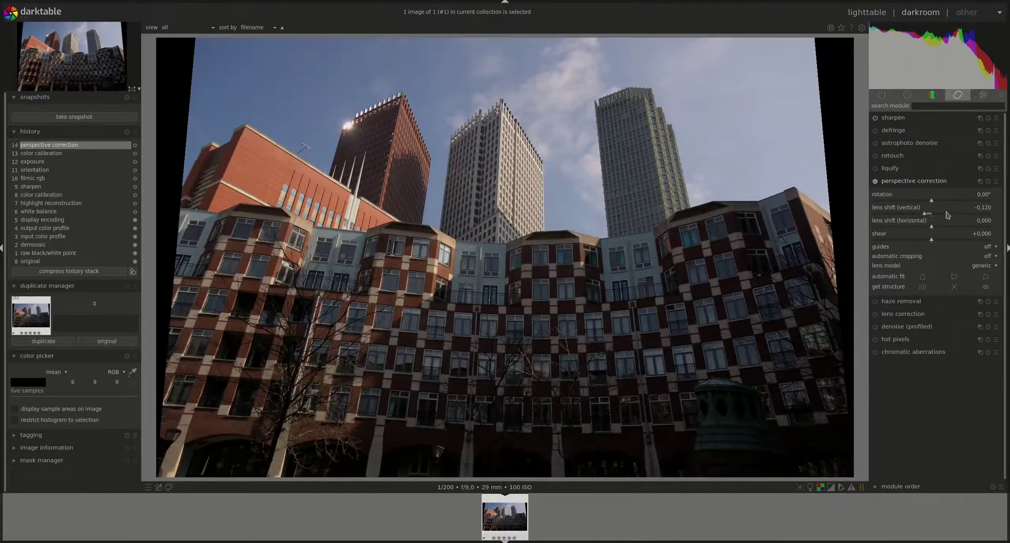
scroll(947, 215, "up", 8)
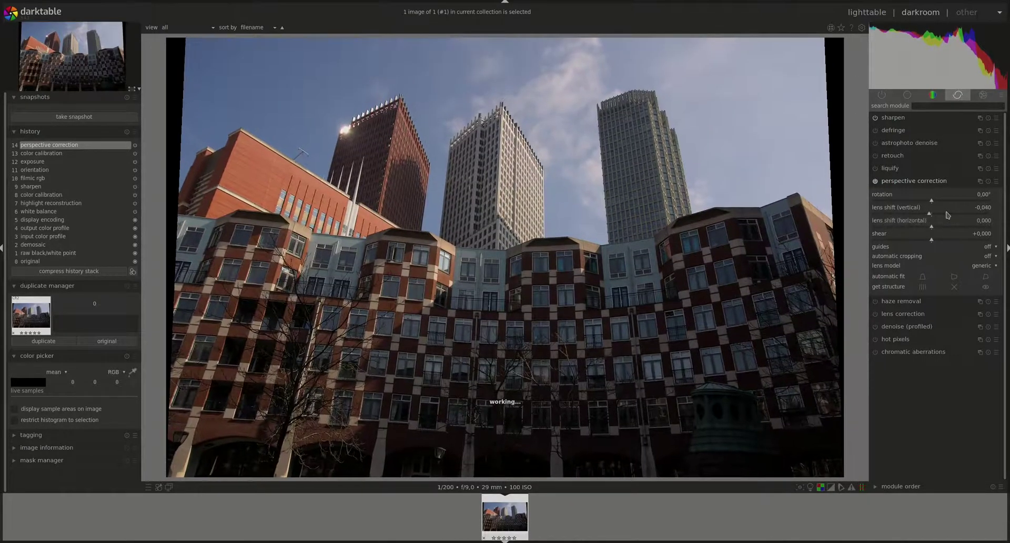
scroll(948, 214, "up", 6)
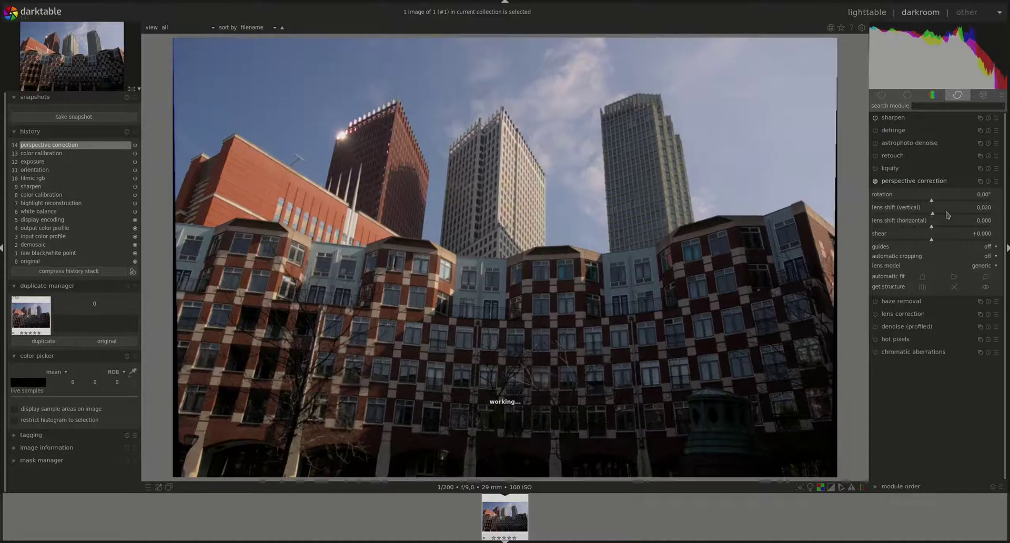
scroll(948, 215, "up", 5)
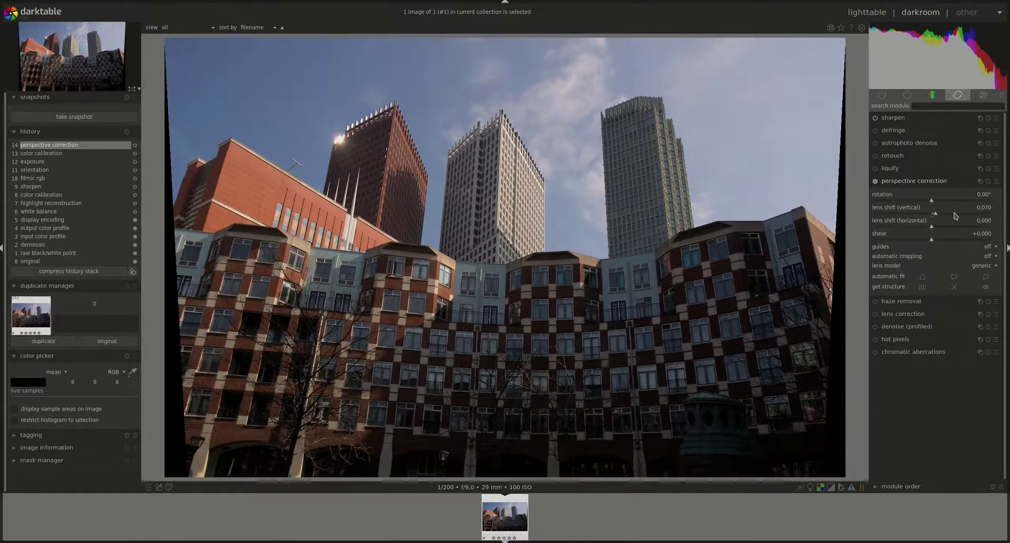
scroll(955, 215, "up", 4)
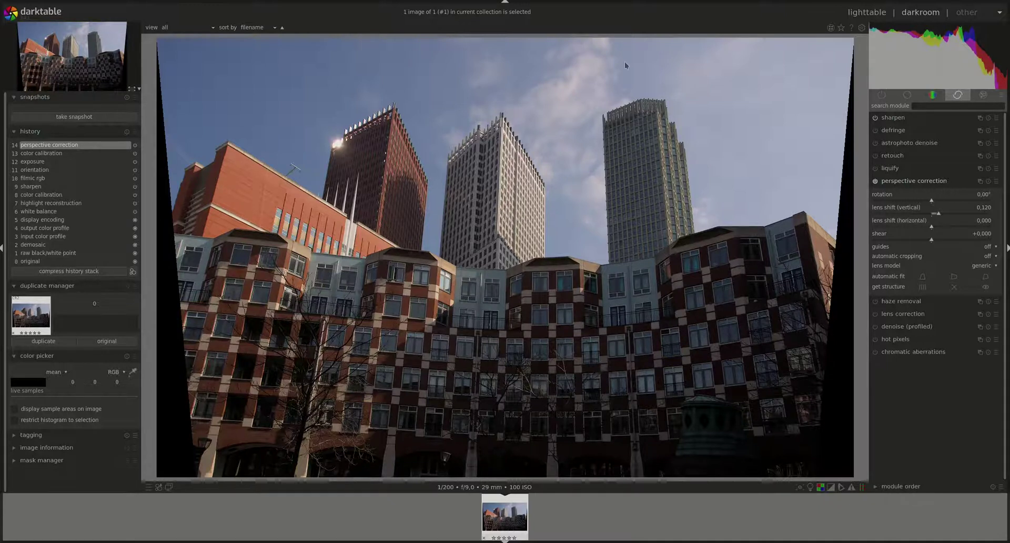
scroll(948, 217, "up", 4)
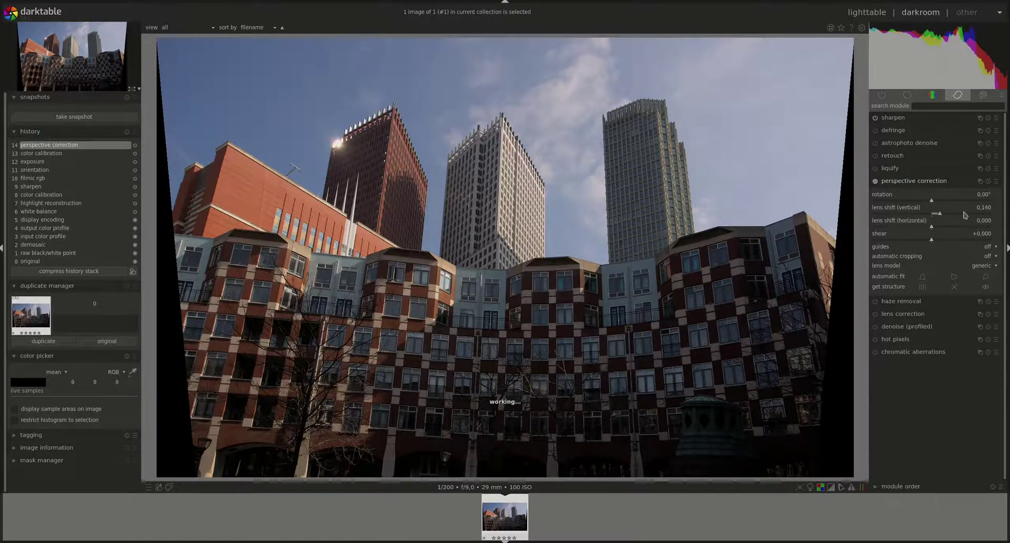
scroll(967, 218, "up", 4)
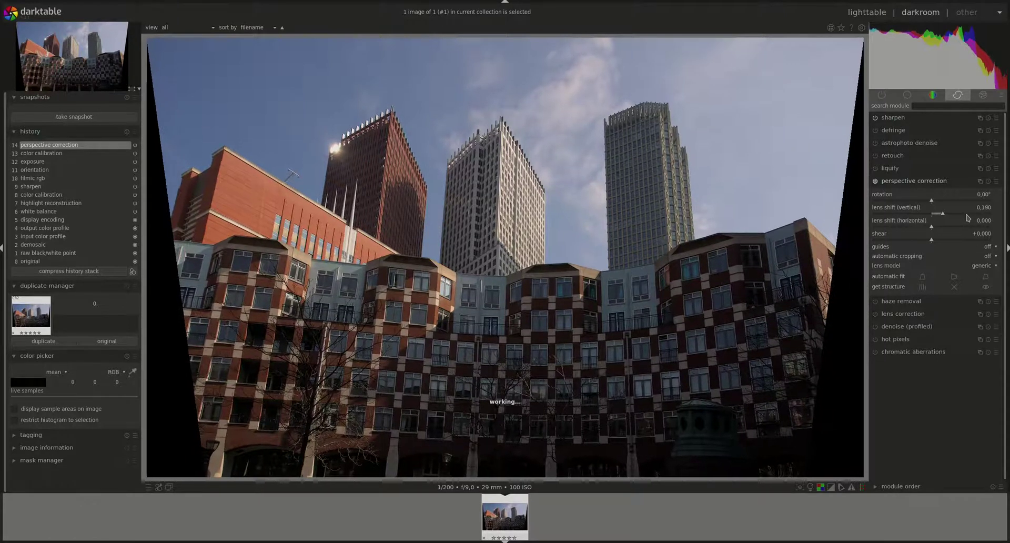
scroll(968, 218, "up", 7)
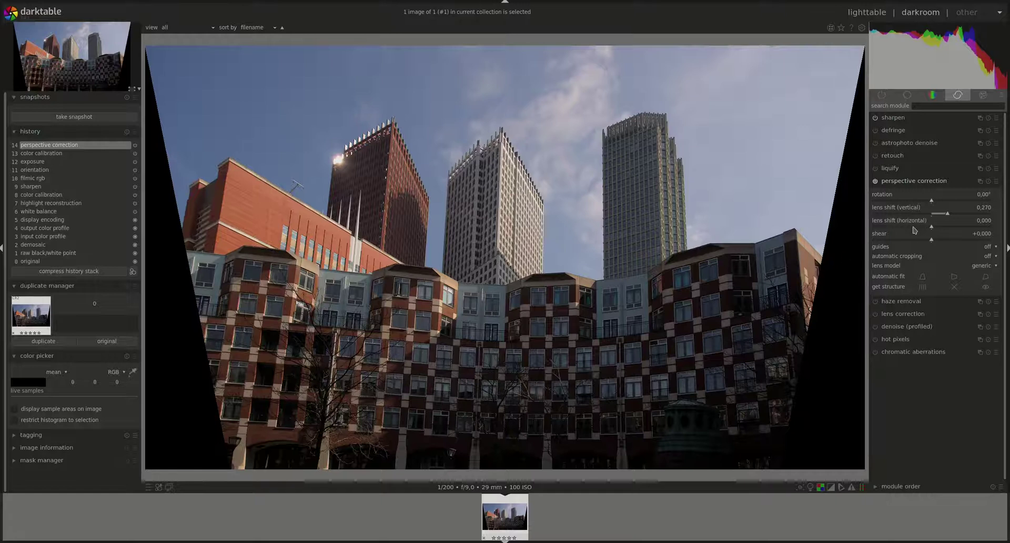
scroll(918, 226, "down", 3)
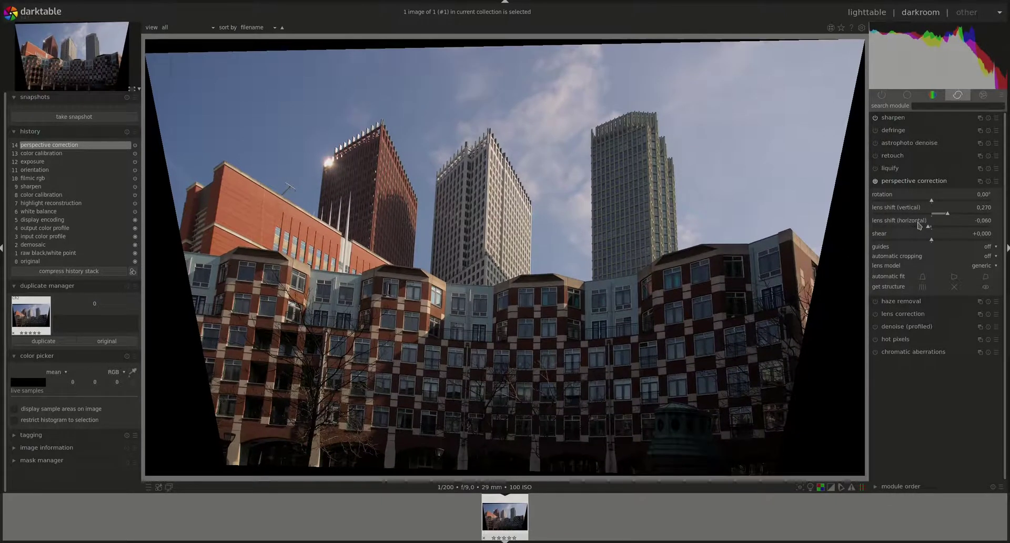
Step: Reset both lens shifts, try horizontal shift between -0.170 and 0.200, then zero it again
double_click(974, 211)
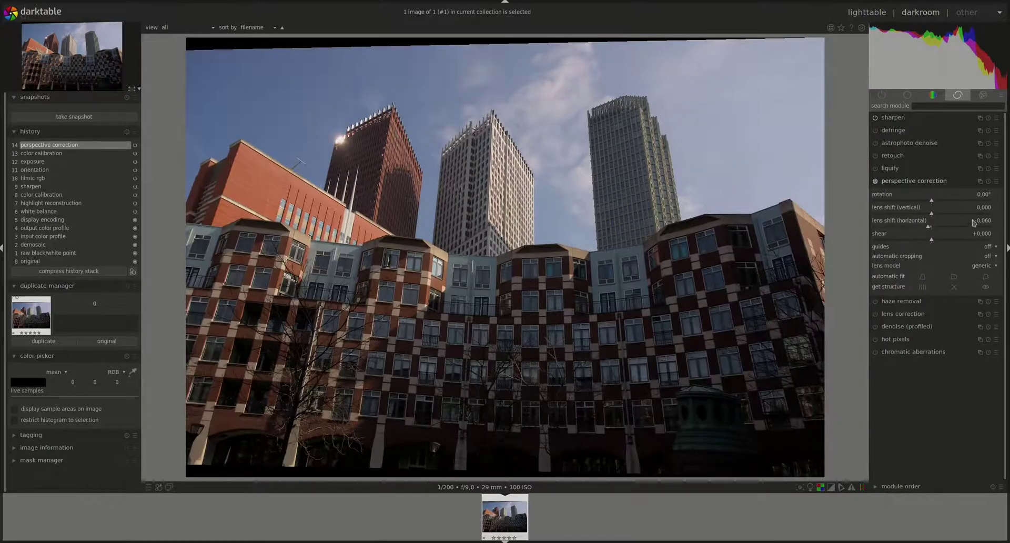
double_click(973, 221)
scroll(913, 229, "down", 7)
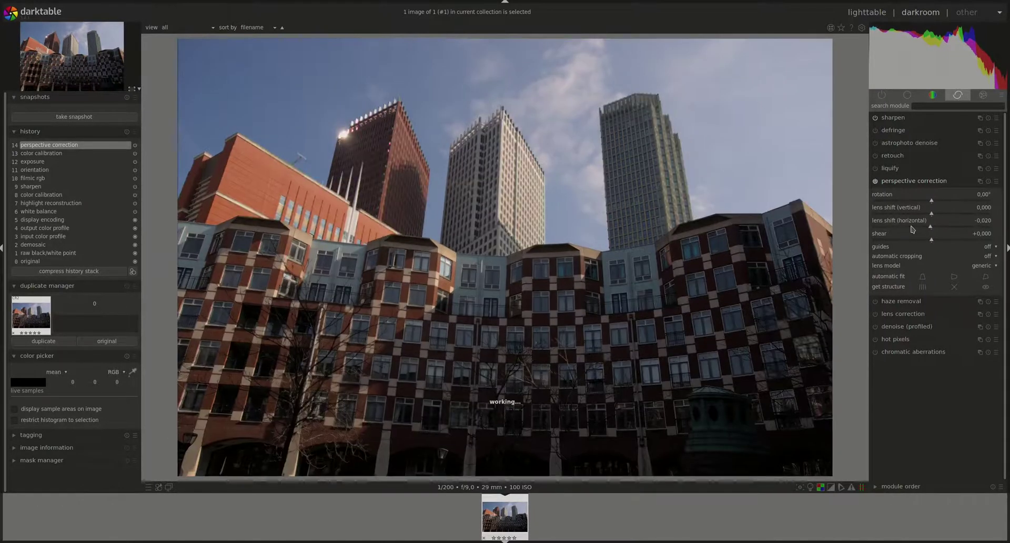
scroll(913, 229, "down", 9)
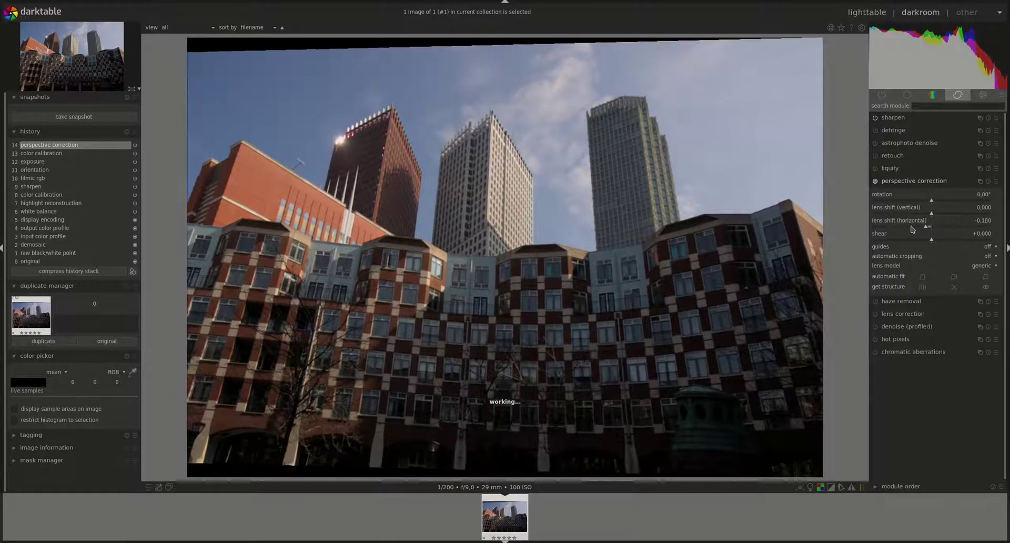
scroll(913, 229, "down", 1)
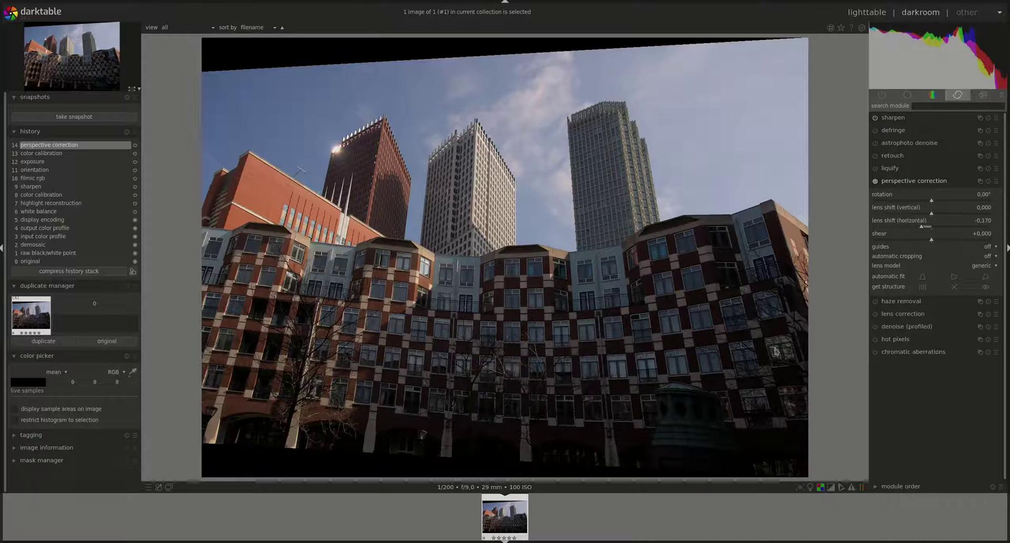
scroll(968, 227, "up", 8)
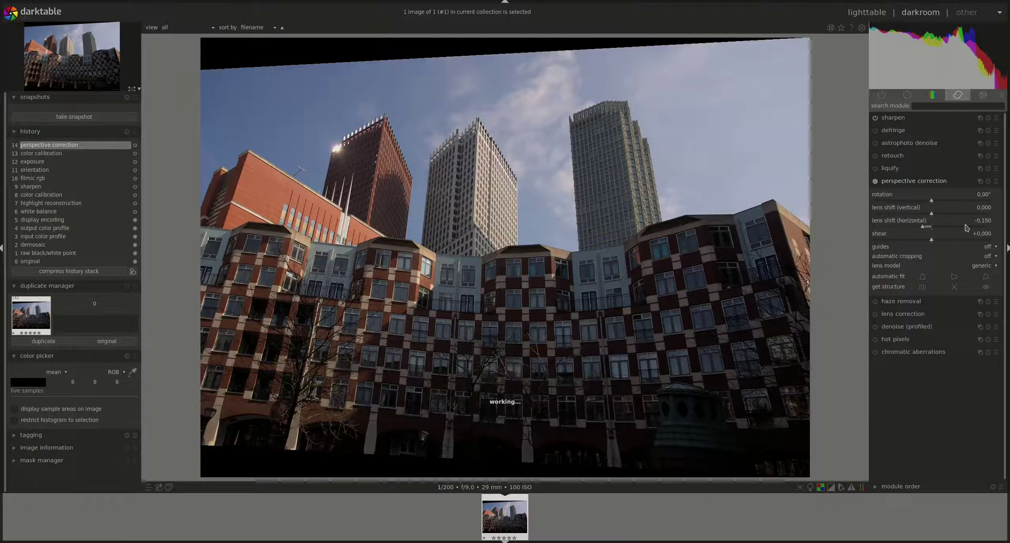
scroll(968, 227, "up", 16)
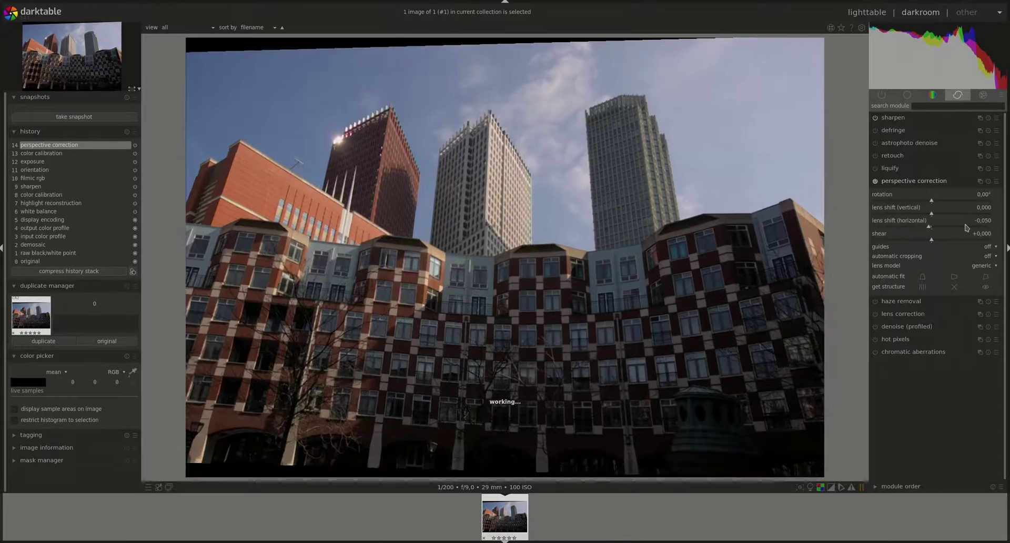
scroll(967, 227, "up", 13)
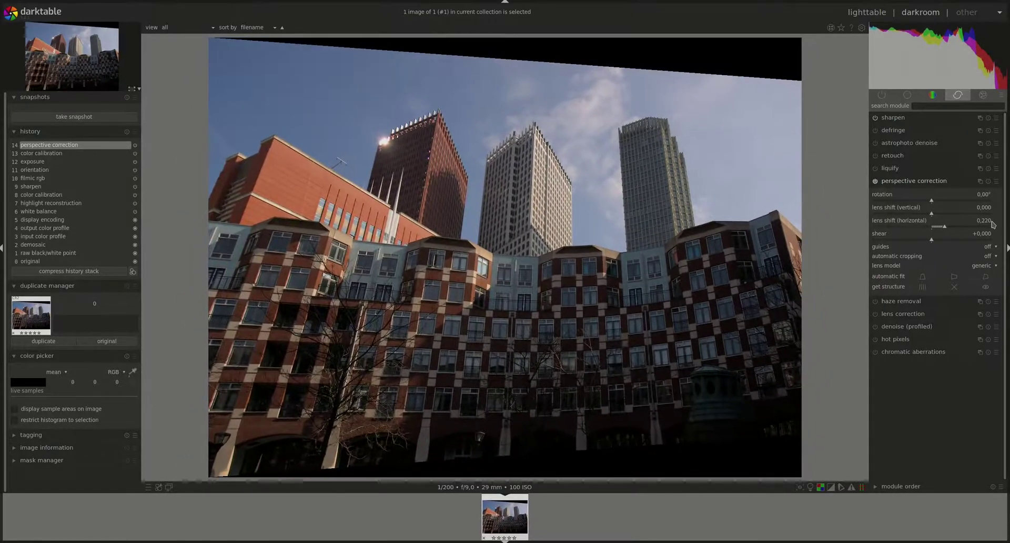
double_click(992, 222)
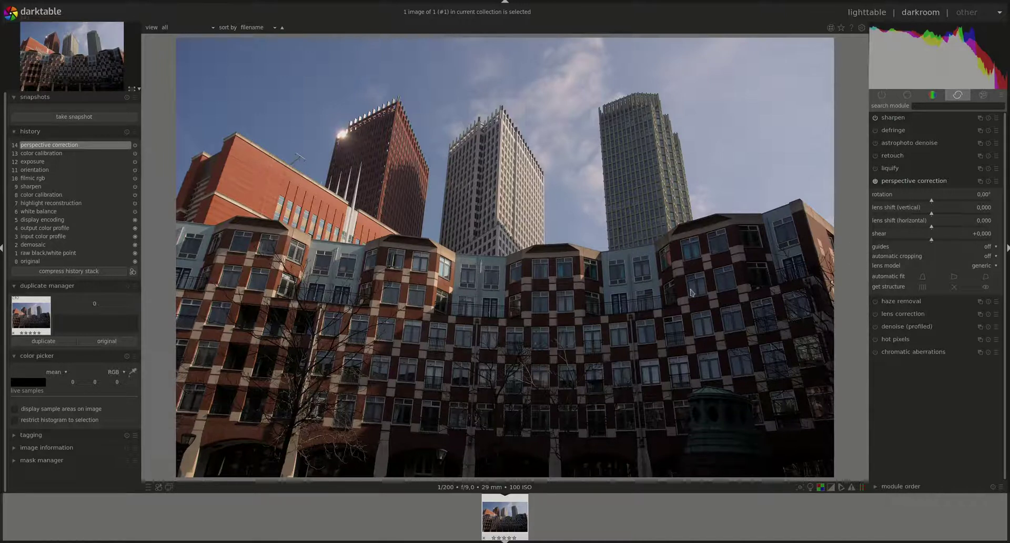
Step: Try shear values from slightly negative up to +0.075, then reset shear to +0.000
left_click_drag(922, 239, 891, 244)
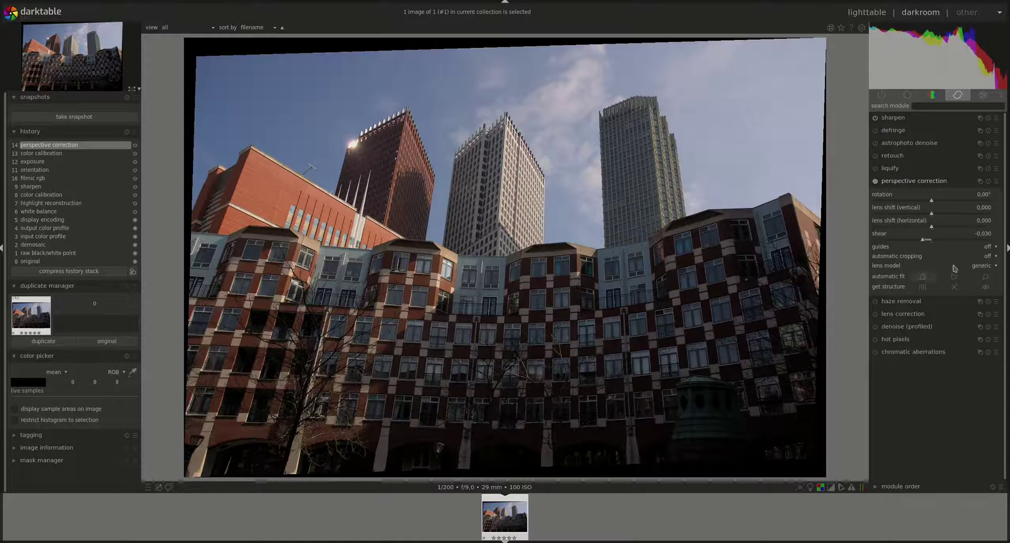
scroll(958, 240, "up", 2)
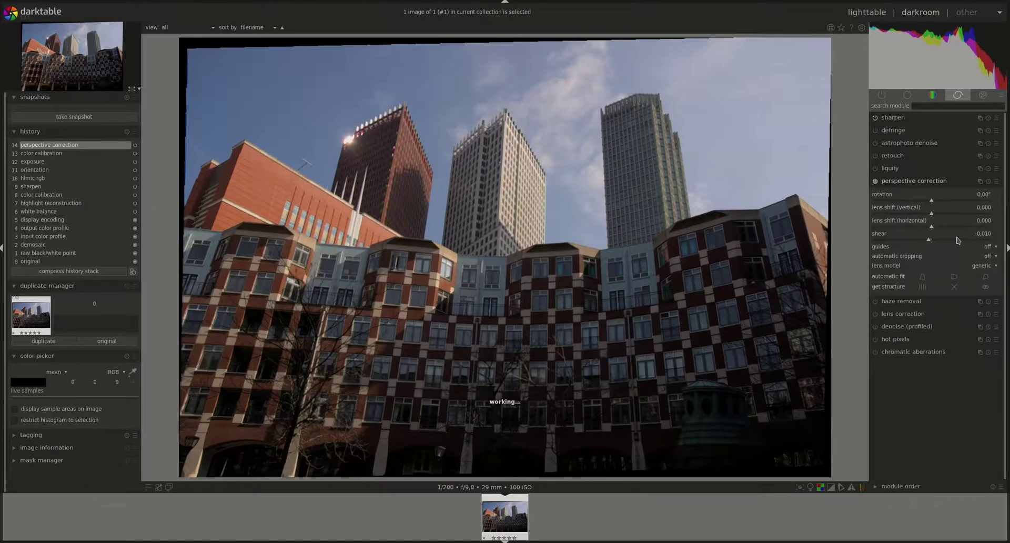
scroll(957, 239, "up", 5)
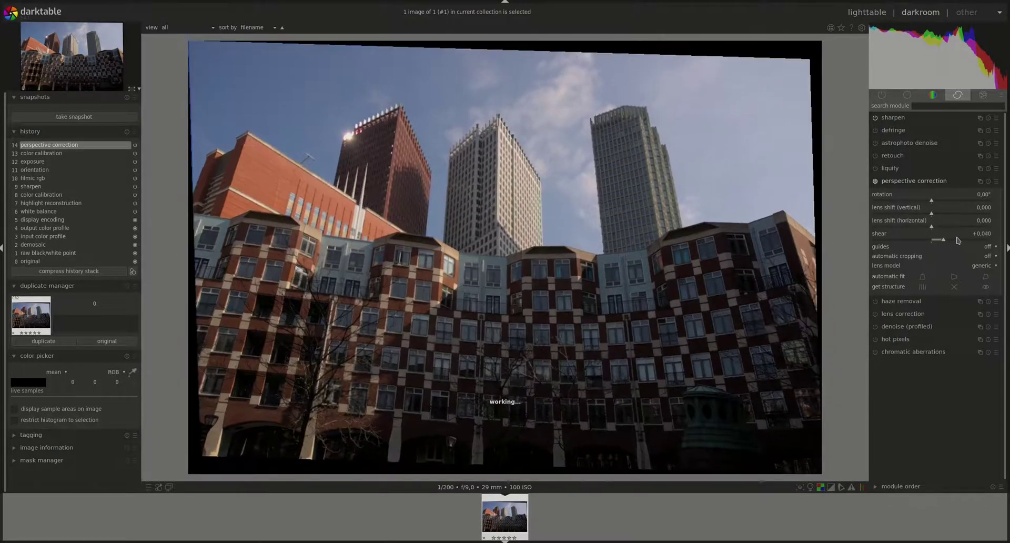
scroll(958, 240, "up", 4)
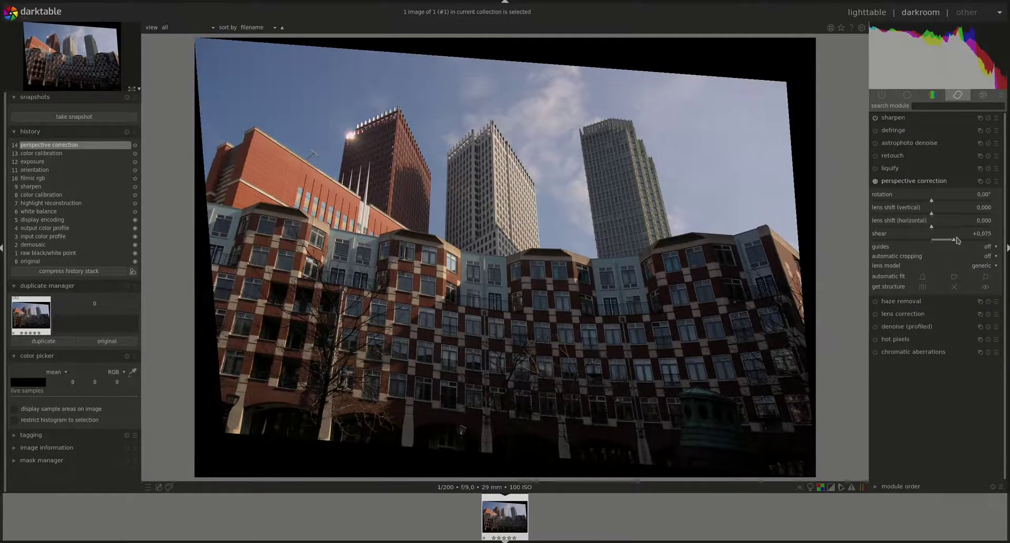
scroll(958, 240, "down", 1)
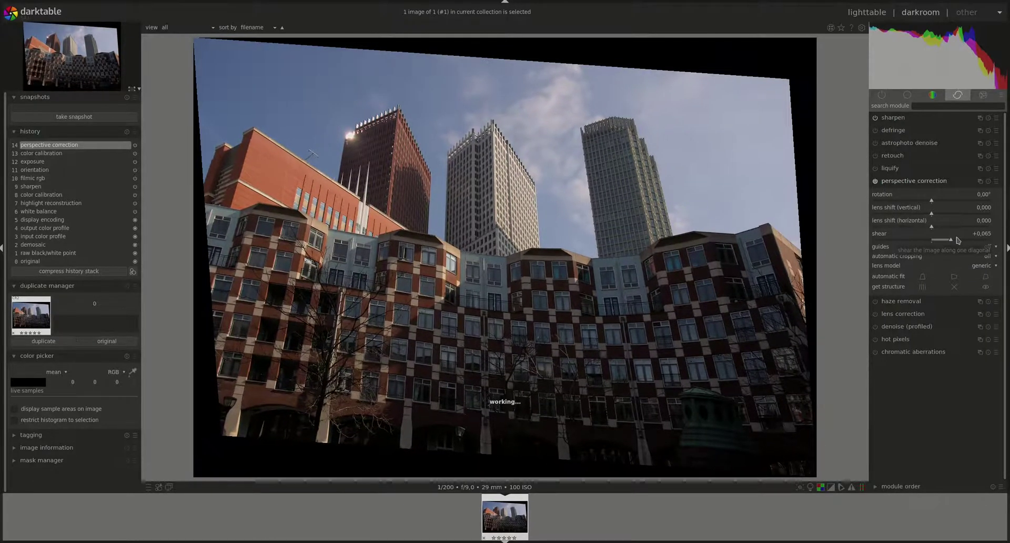
scroll(958, 240, "down", 2)
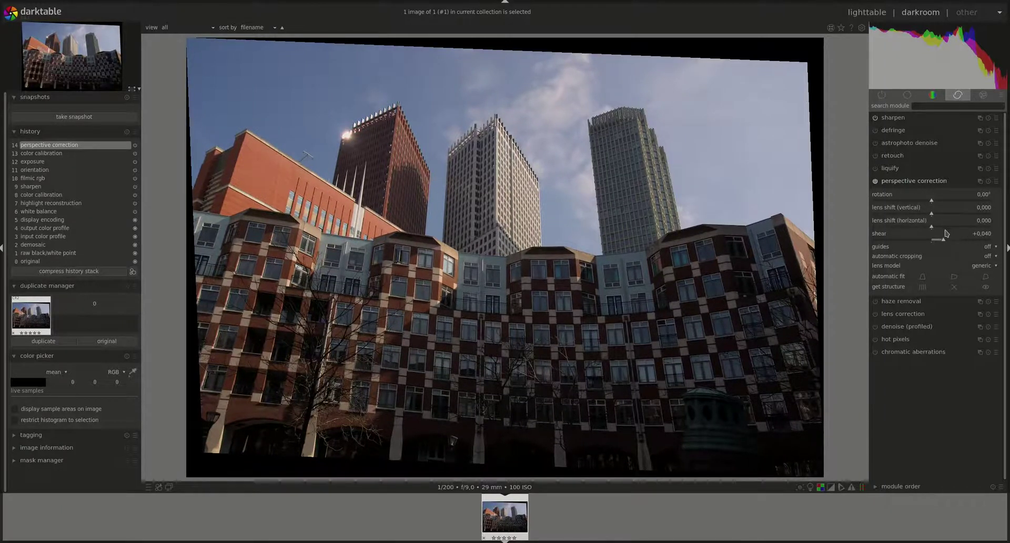
double_click(947, 233)
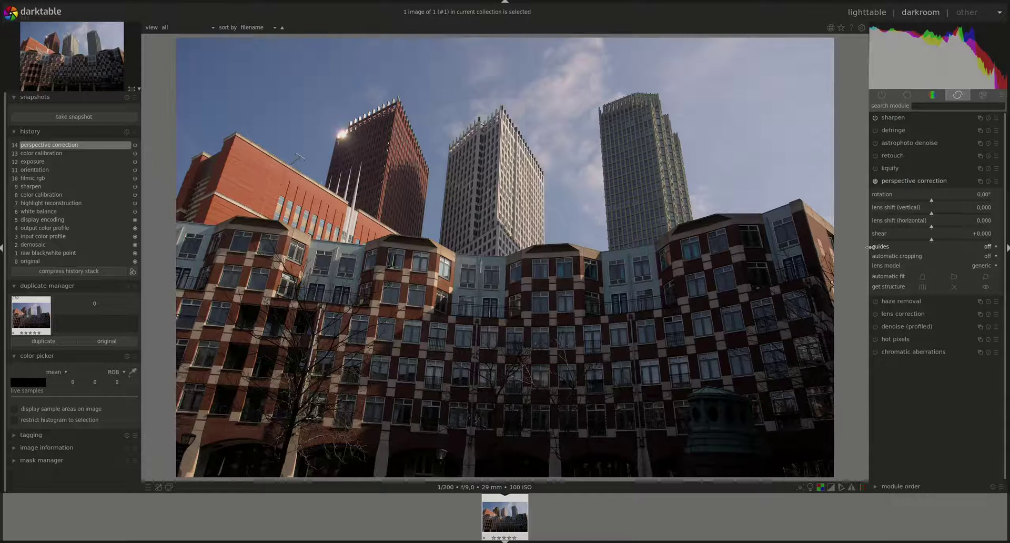
left_click(998, 250)
left_click(990, 257)
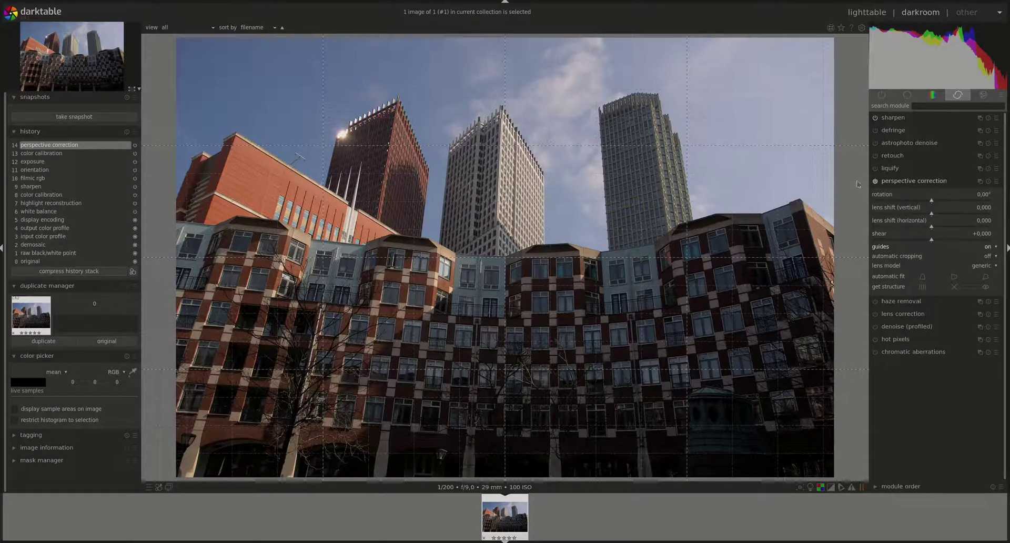
scroll(872, 246, "down", 1)
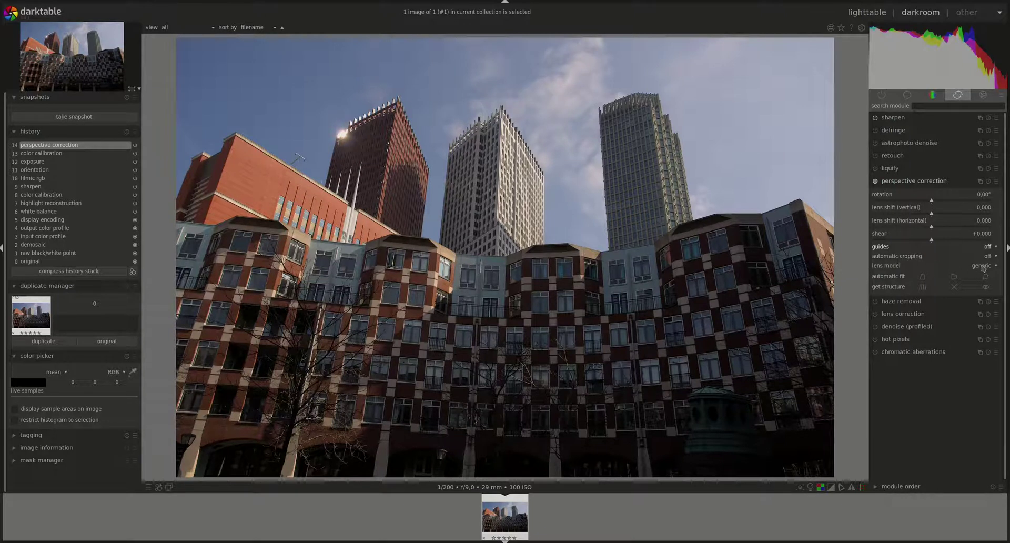
left_click(997, 258)
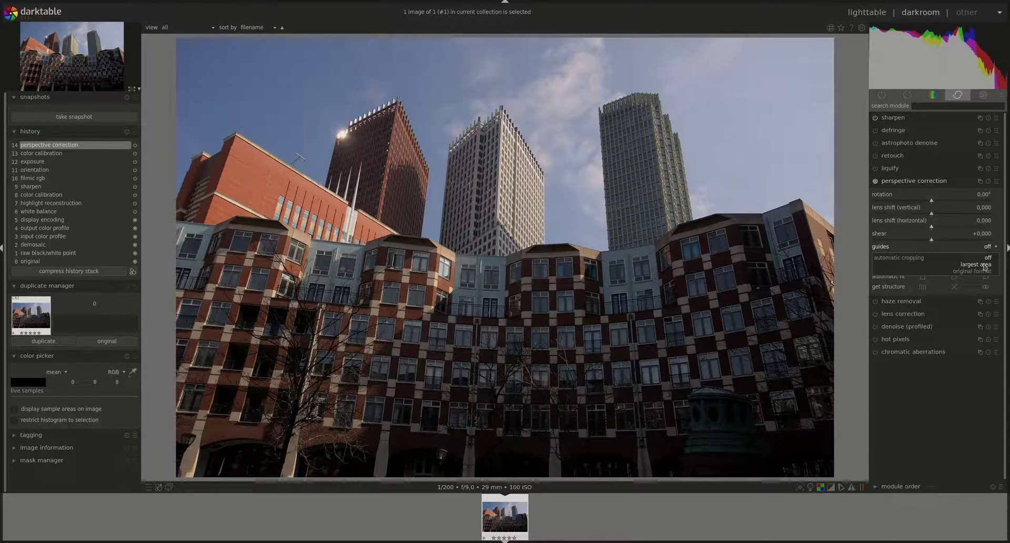
left_click(985, 266)
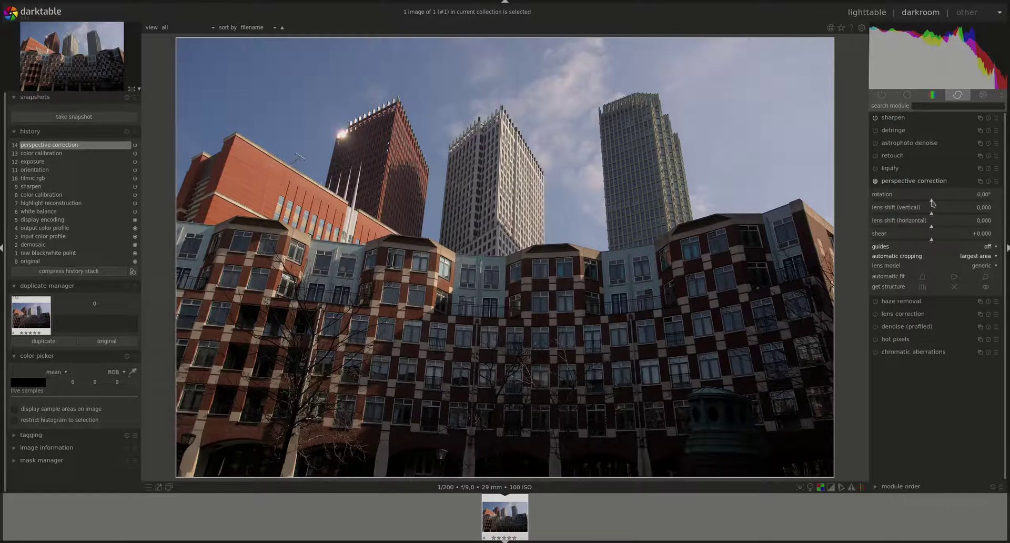
left_click_drag(933, 216, 947, 214)
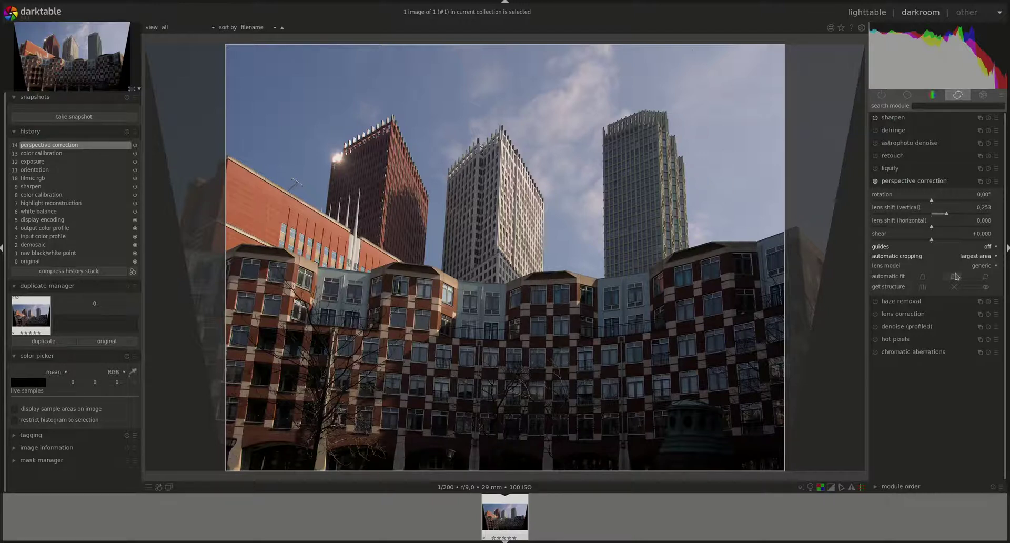
left_click(992, 257)
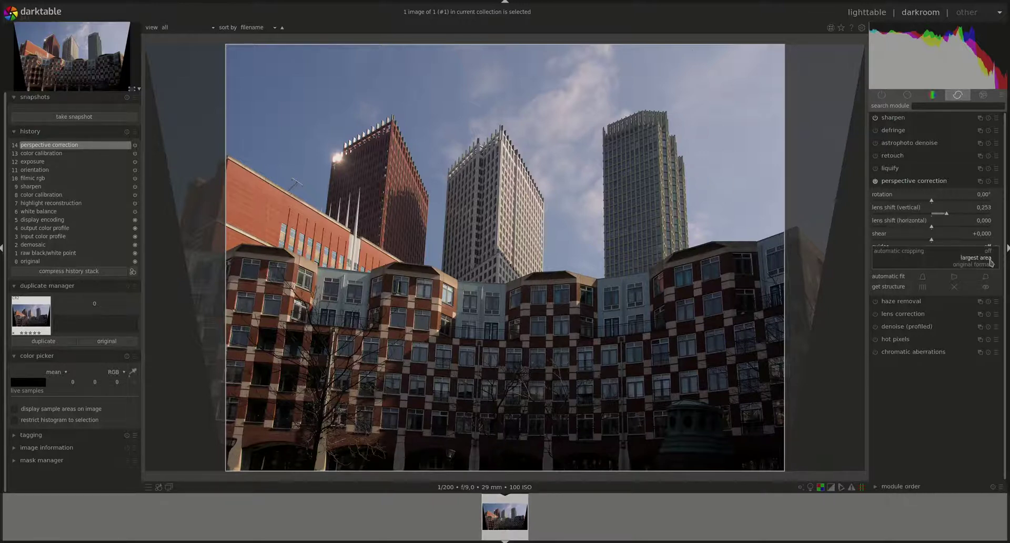
left_click(980, 265)
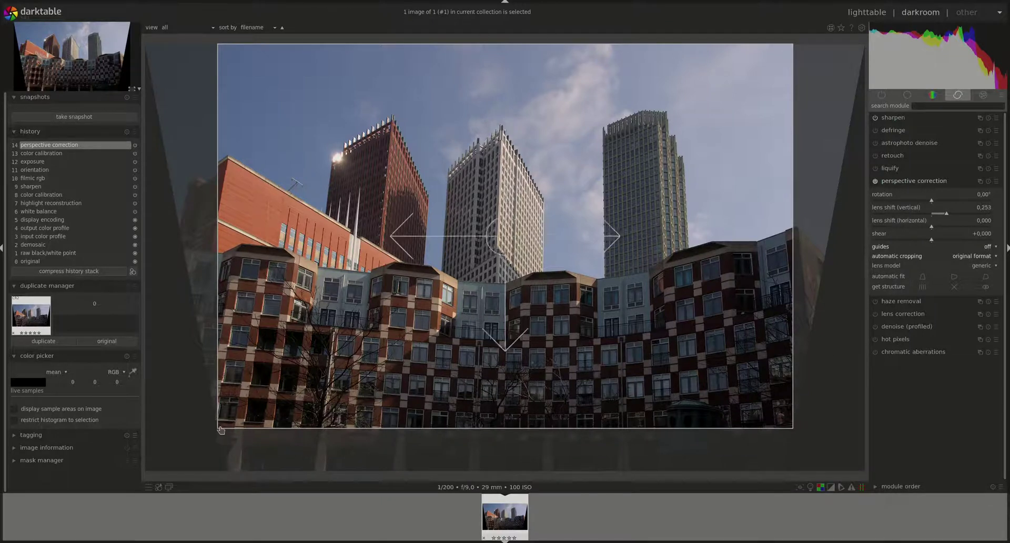
left_click_drag(221, 426, 194, 420)
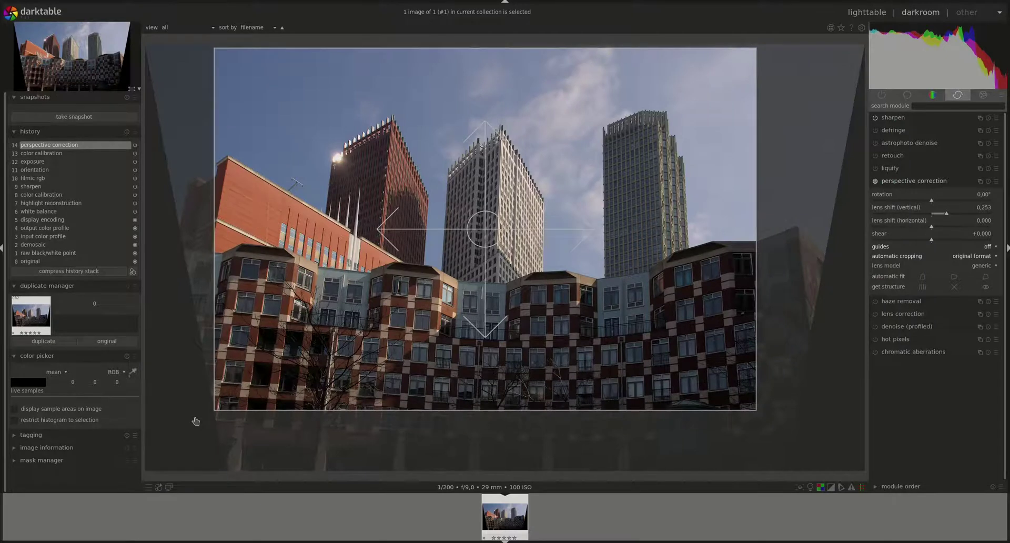
left_click_drag(752, 407, 784, 416)
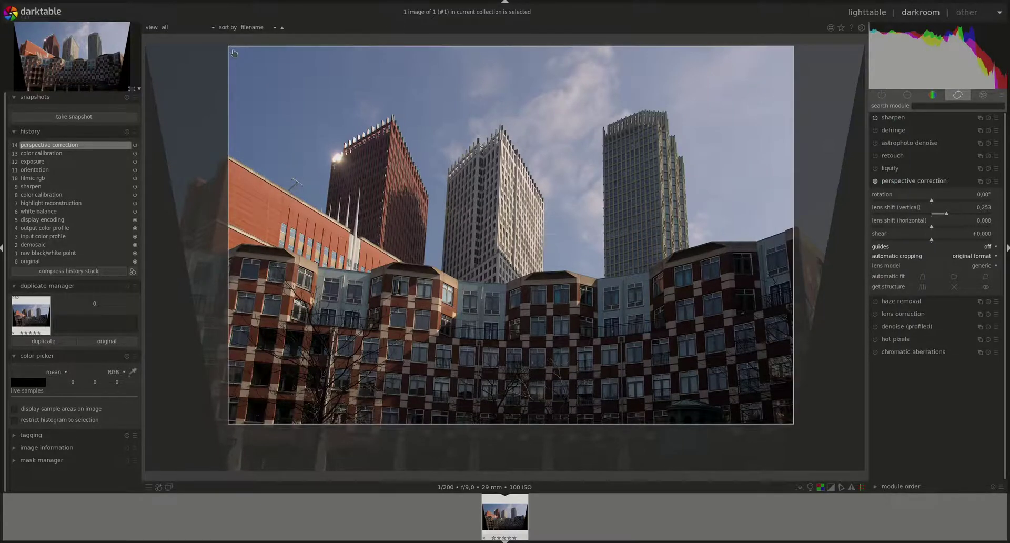
left_click_drag(234, 53, 224, 50)
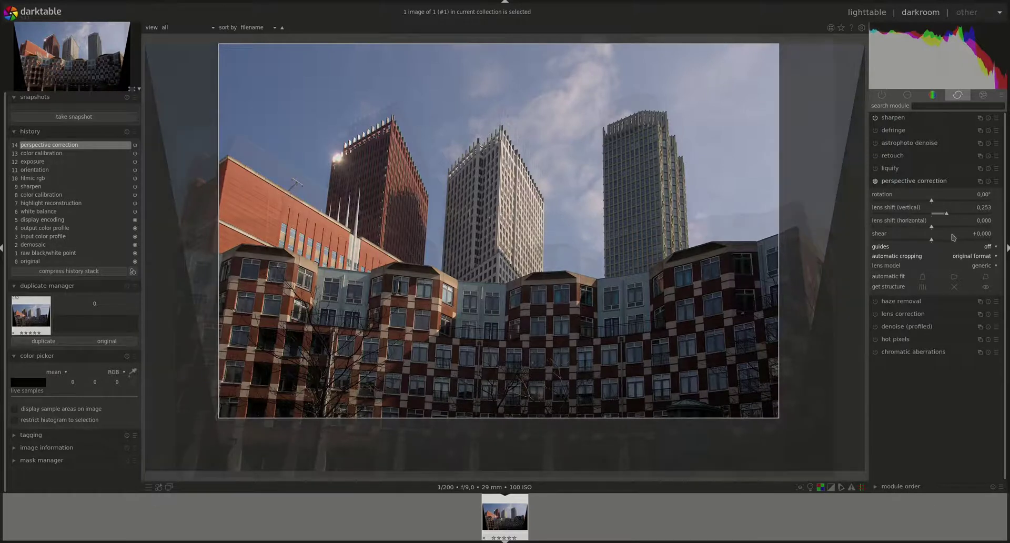
left_click(989, 181)
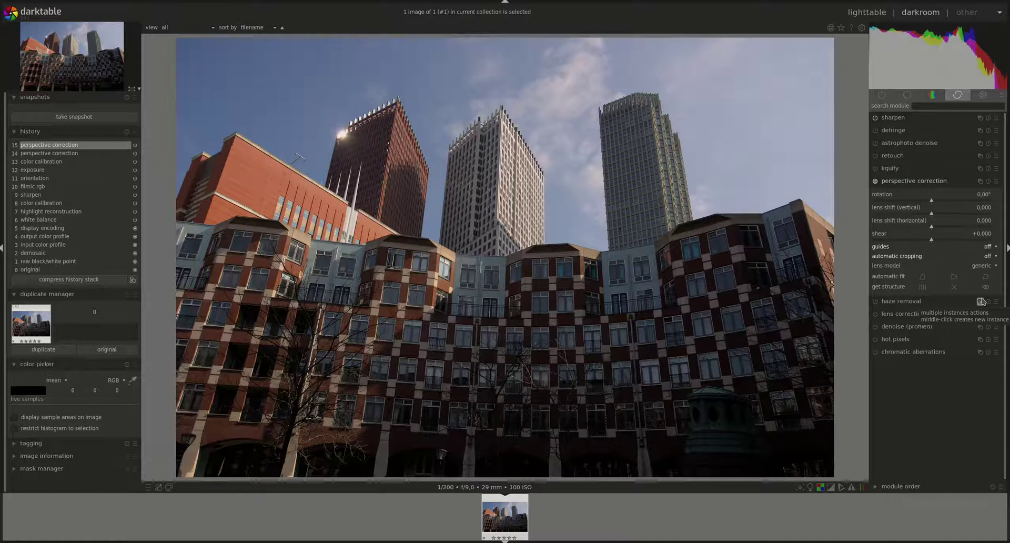
Step: Set the perspective correction lens model to specific
left_click(983, 268)
left_click(984, 274)
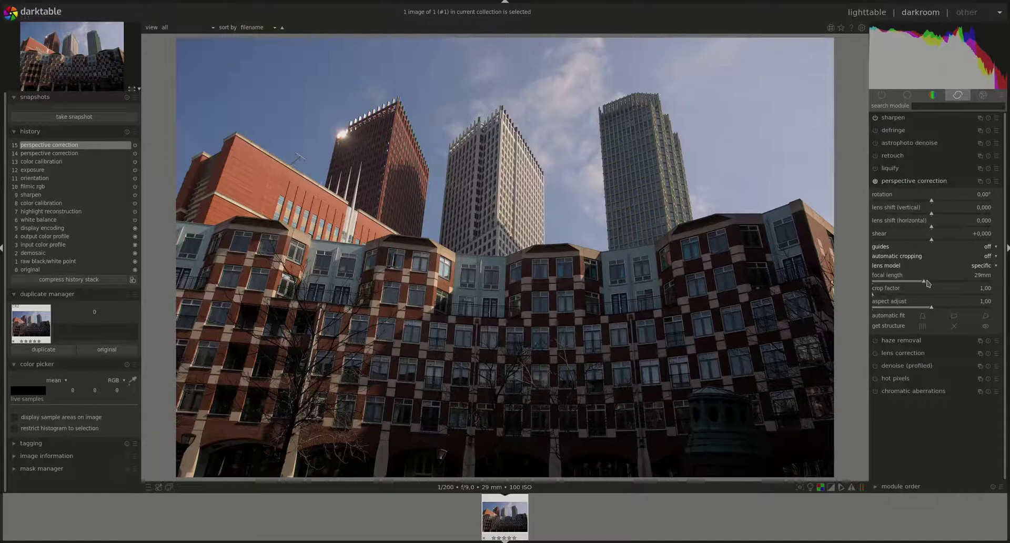
Step: Lower the focal length to 11mm, test the aspect adjust, then reset it to 1.00
left_click_drag(924, 282, 888, 281)
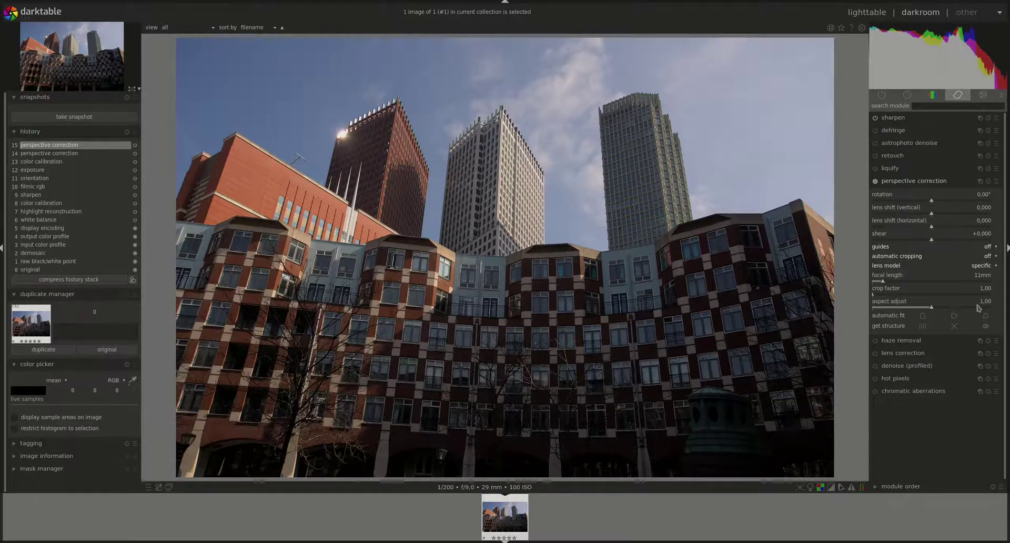
scroll(979, 308, "up", 1)
scroll(979, 308, "up", 8)
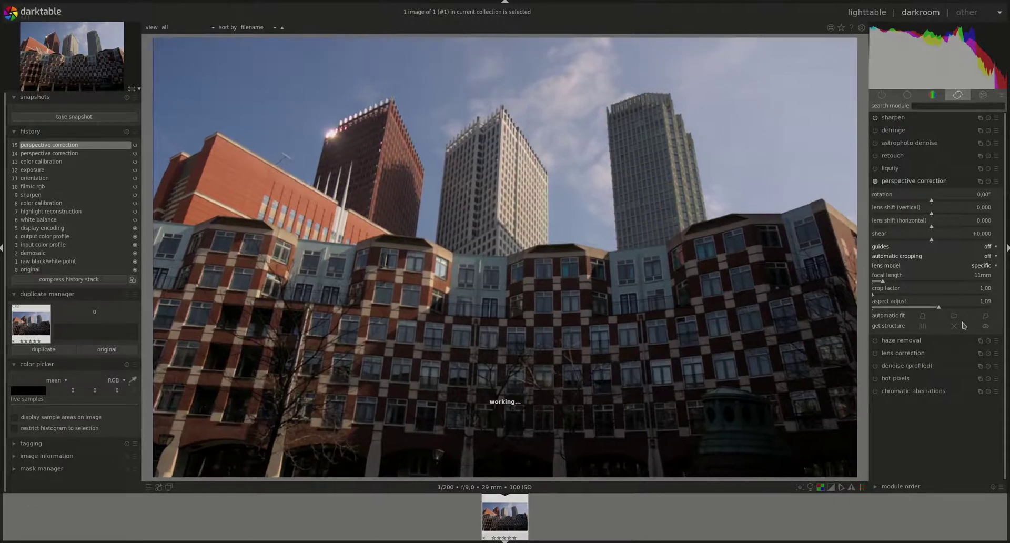
scroll(905, 309, "down", 10)
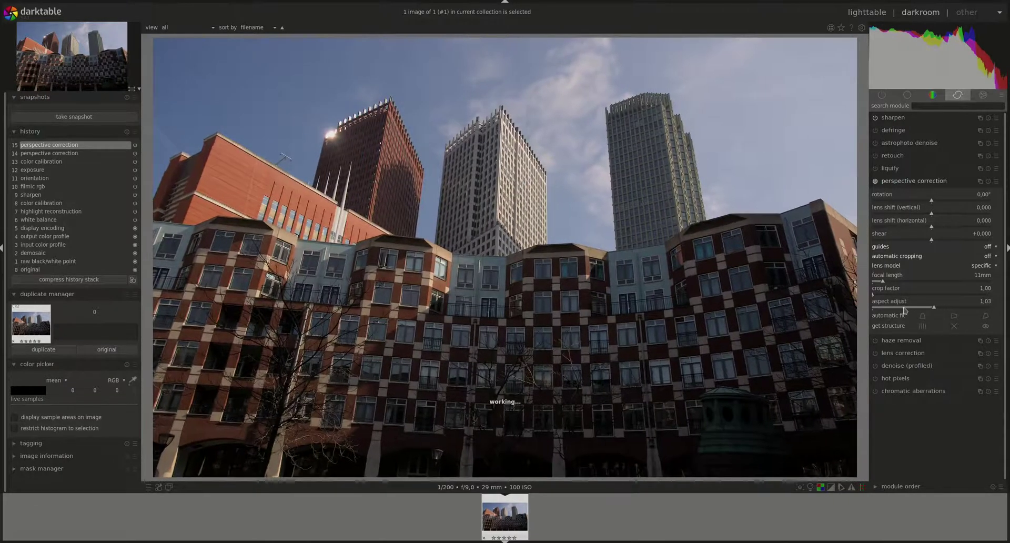
scroll(905, 309, "down", 16)
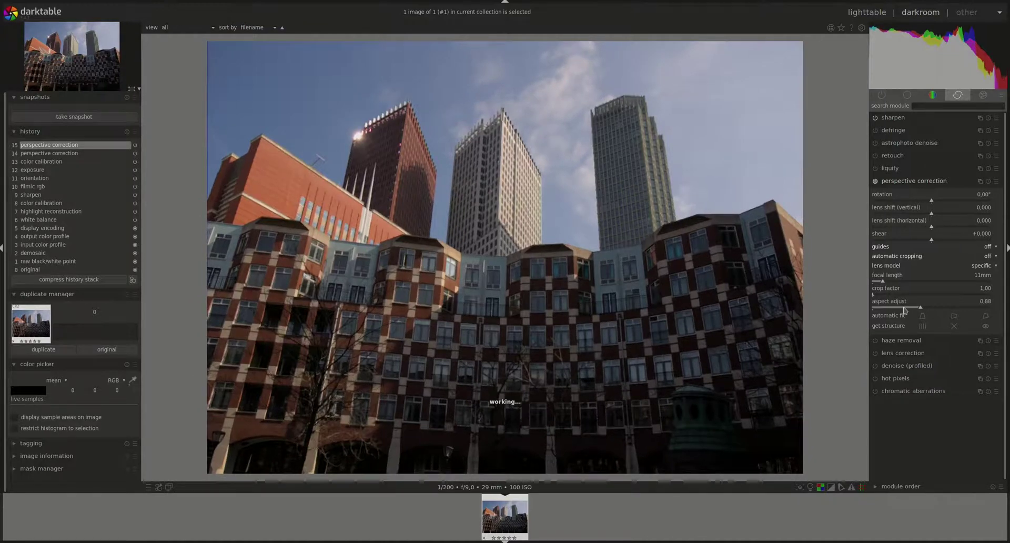
left_click(985, 305)
double_click(986, 305)
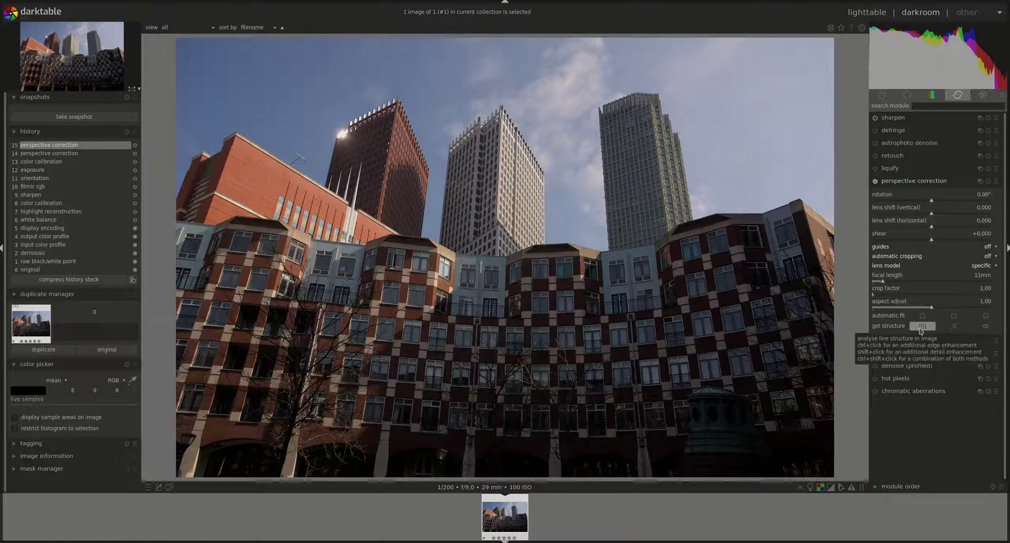
Step: Detect the photo's line structure with get structure, then hide the detected lines
left_click(922, 326)
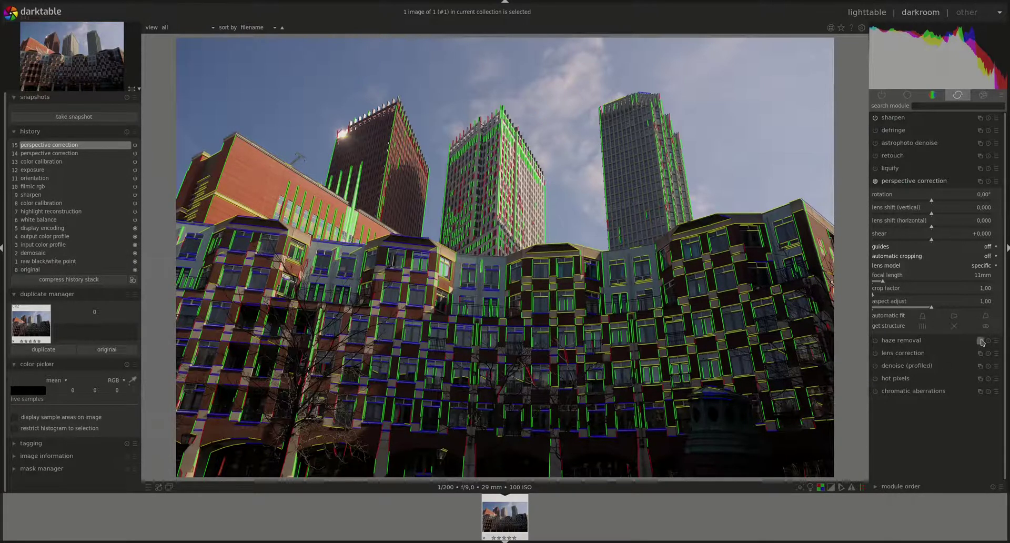
left_click(987, 330)
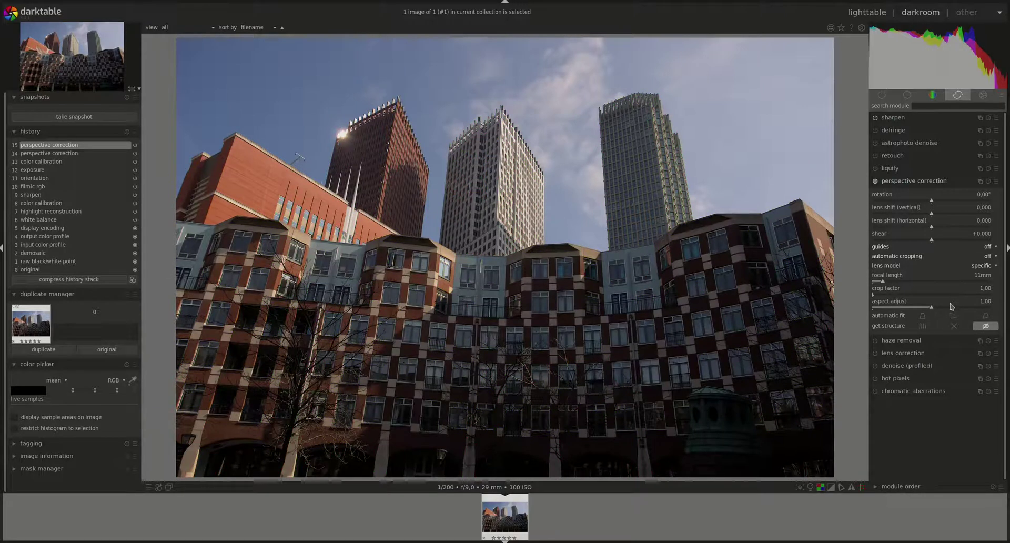
Step: Show the detected structure lines again, then clear the line structure
left_click(986, 329)
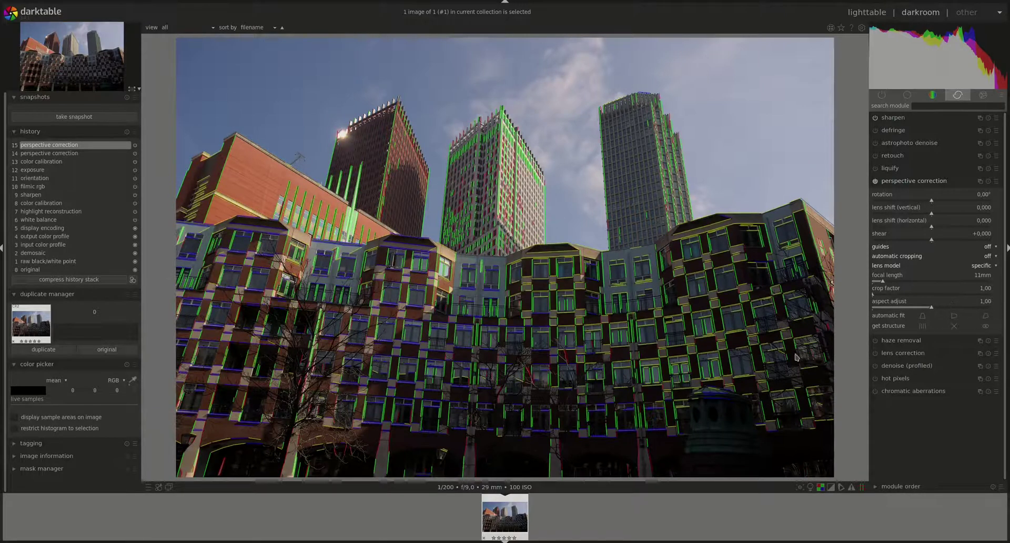
left_click(955, 327)
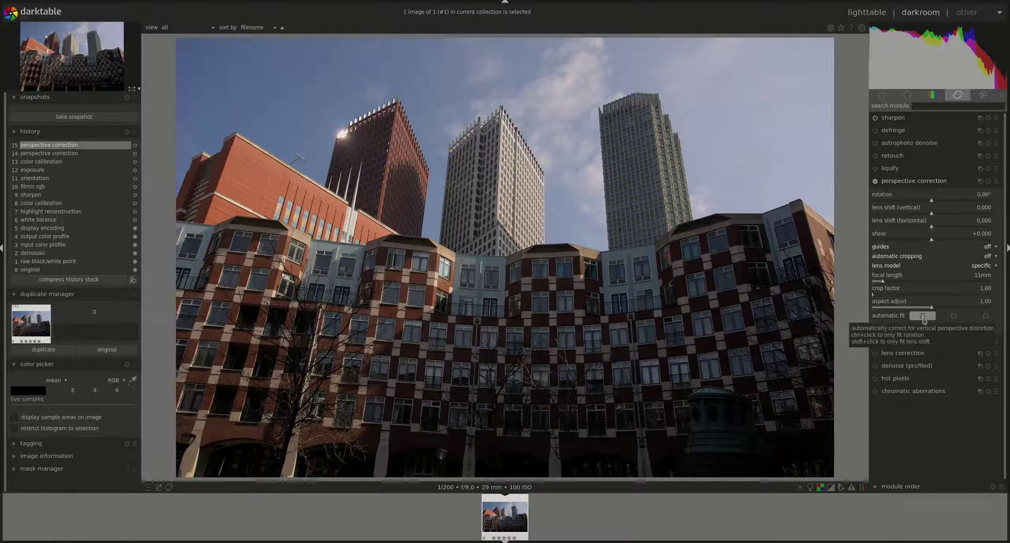
Step: Apply the automatic vertical perspective fit to the building photo
left_click(923, 317)
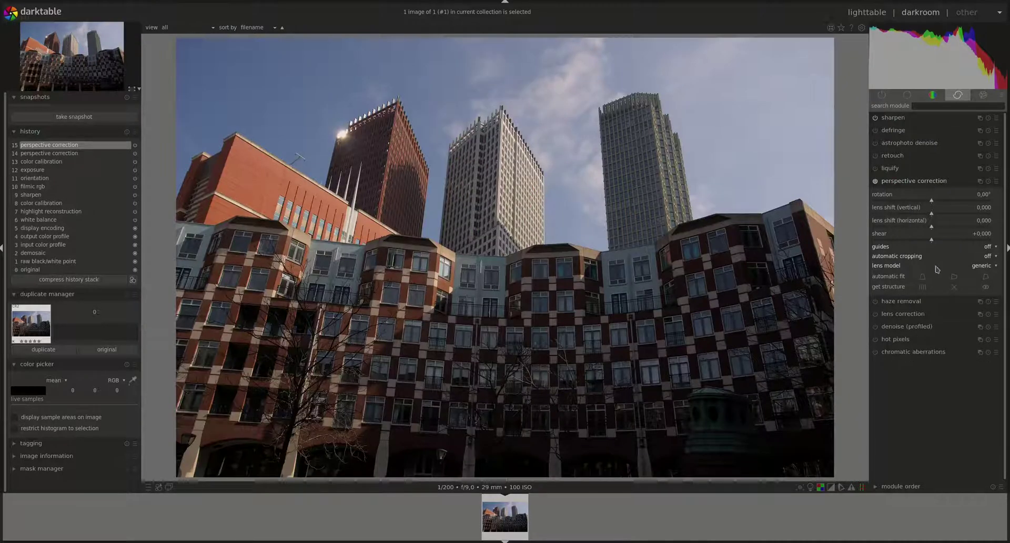
Step: Reset the 6.32° fit, then rerun the full automatic fit for 4.05° rotation, lens shift and shear
left_click(956, 278)
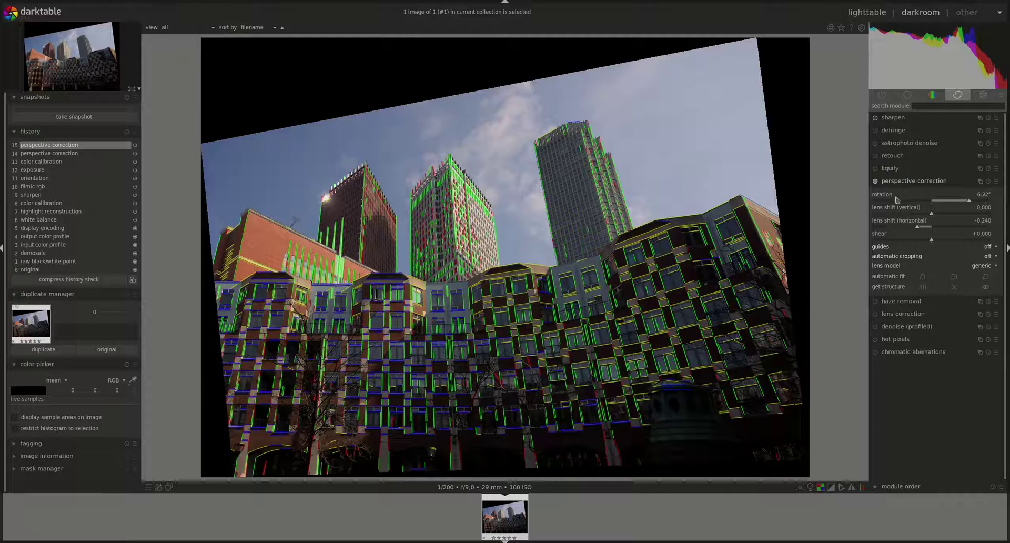
left_click(989, 181)
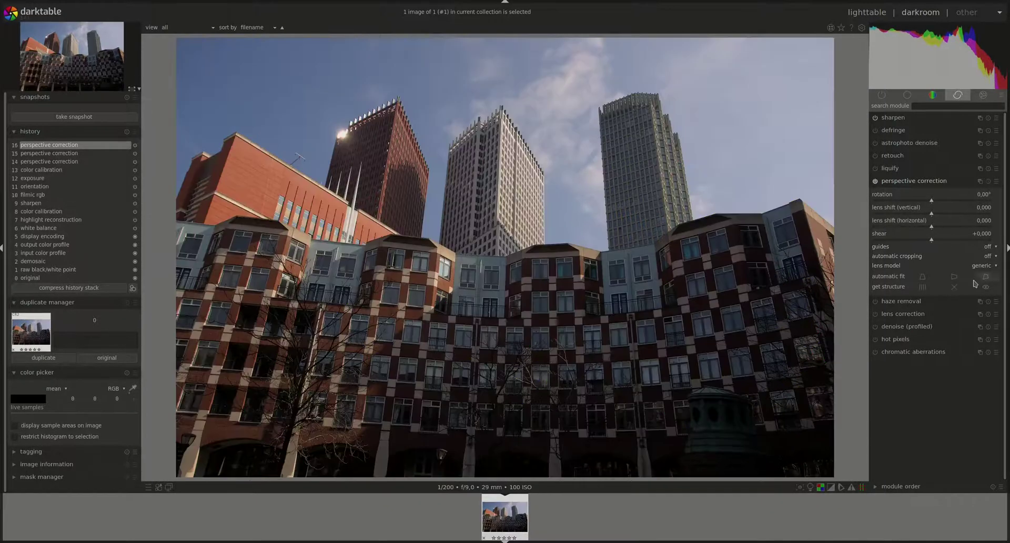
left_click(989, 278)
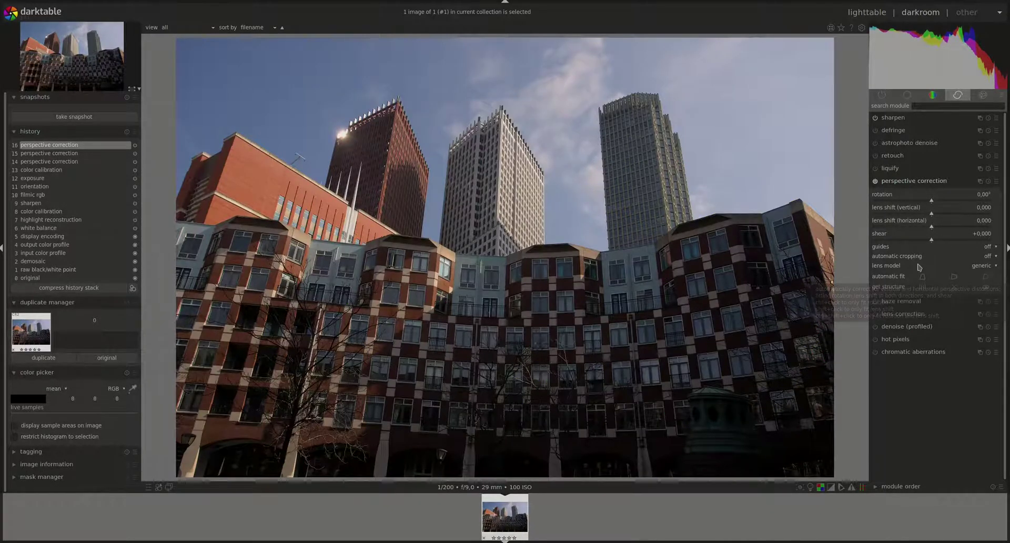